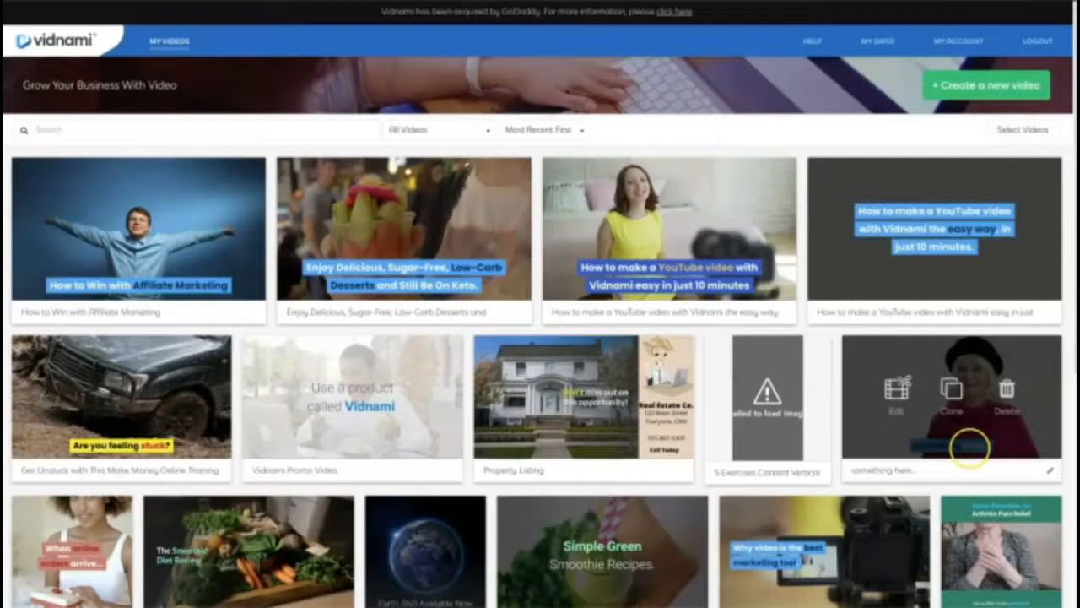
Create a new content video using the landscape Cool Blue template
left_click(962, 85)
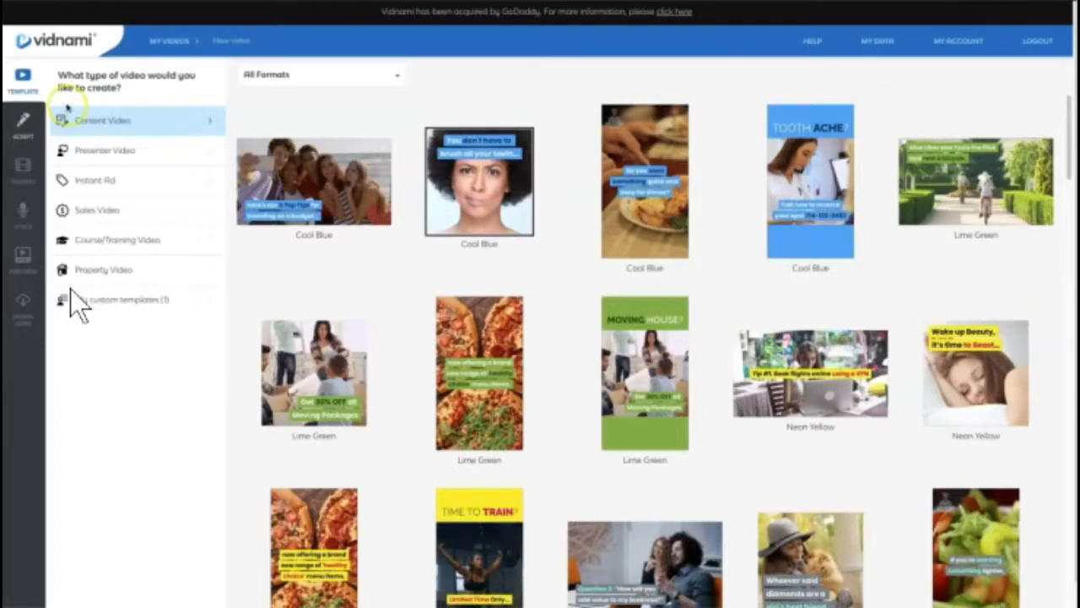
left_click(323, 182)
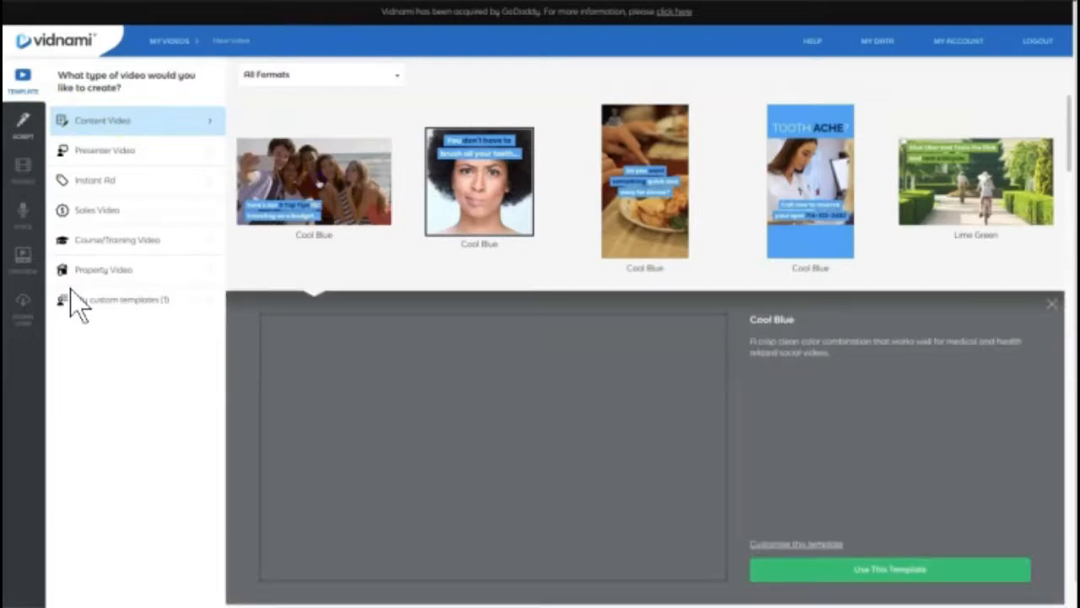
left_click(896, 569)
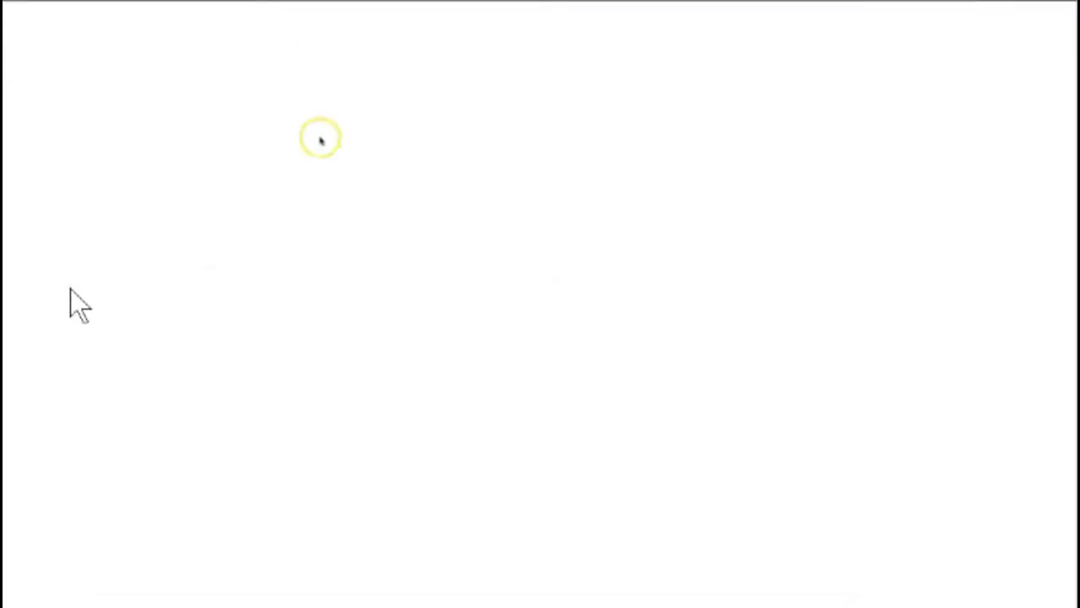
Copy the entire "How to Win with Affiliate Marketing Script" from Google Docs and paste it as the Vidnami video script
left_click(400, 203)
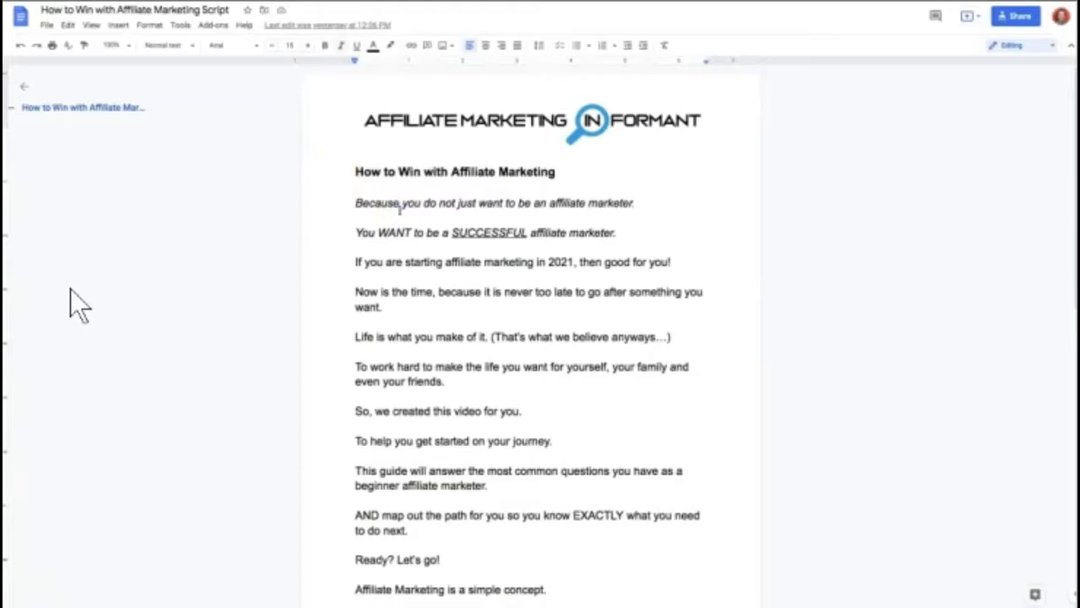
key("ctrl+a")
key("ctrl+c")
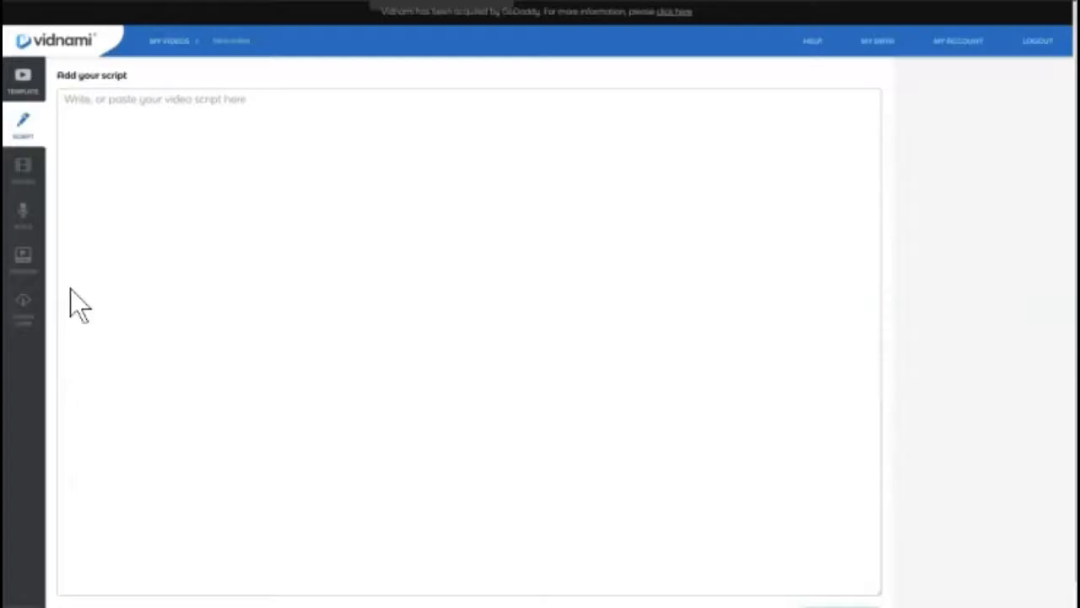
left_click(417, 270)
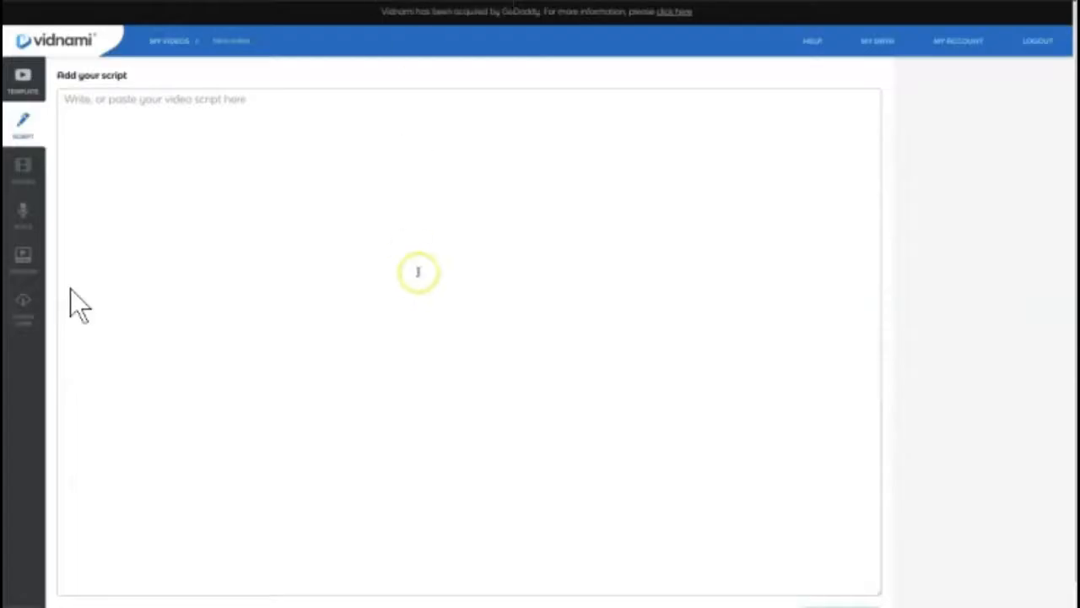
key("ctrl+v")
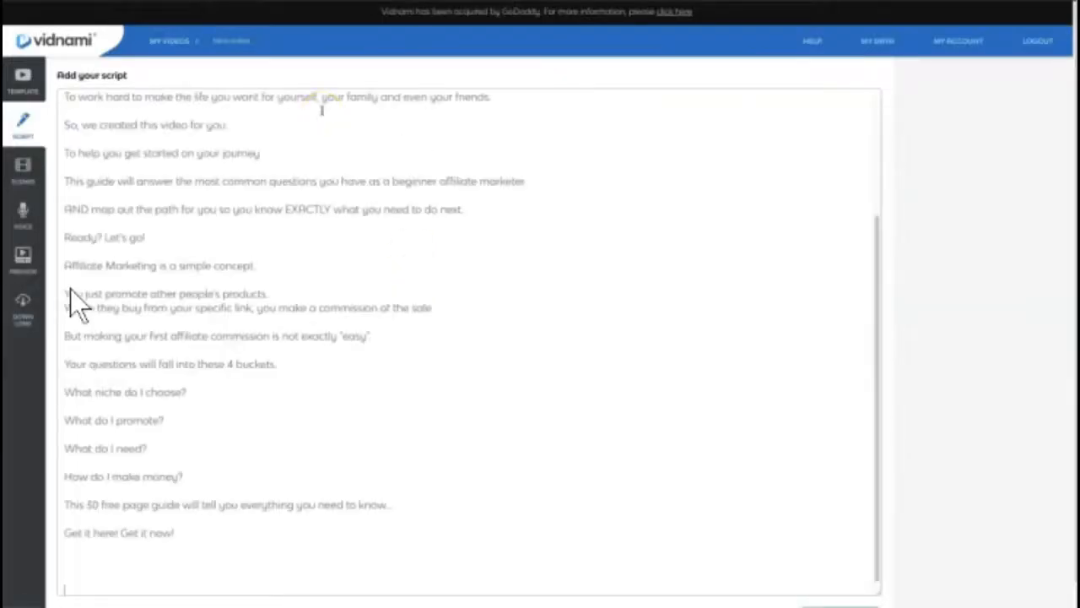
scroll(72, 304, "up", 2)
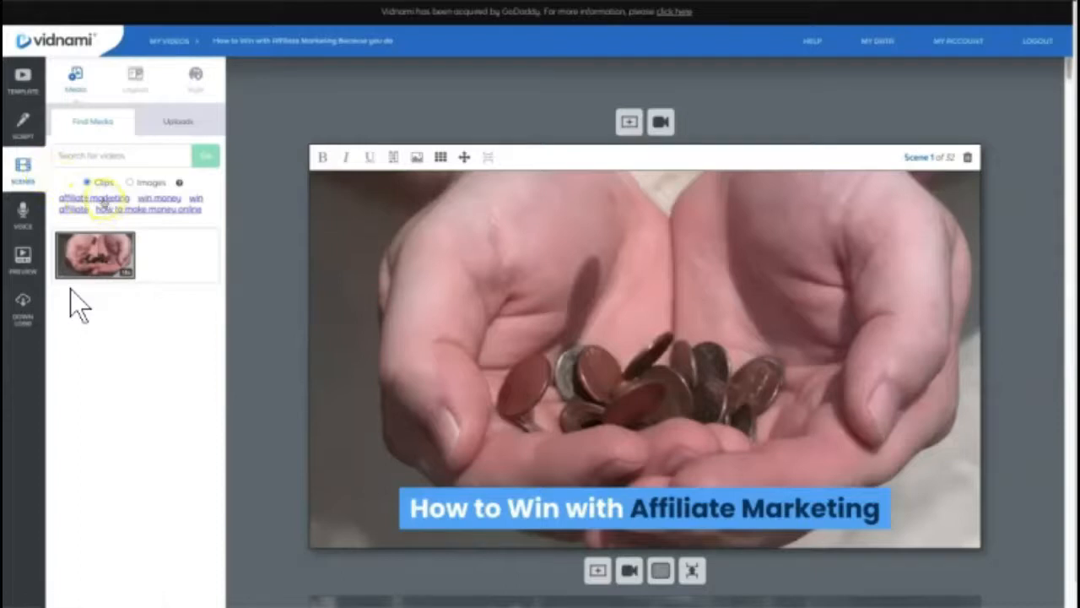
Find clips for the suggested keyword "affiliate marketing" and replace scene 1's background with the clip of two colleagues at a laptop
left_click(95, 198)
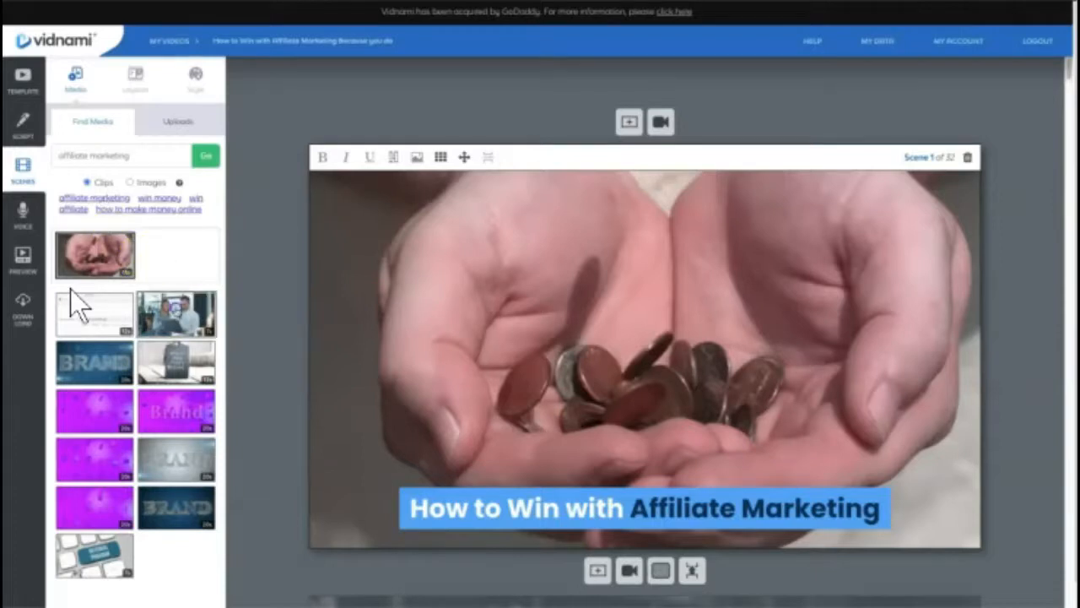
left_click(74, 304)
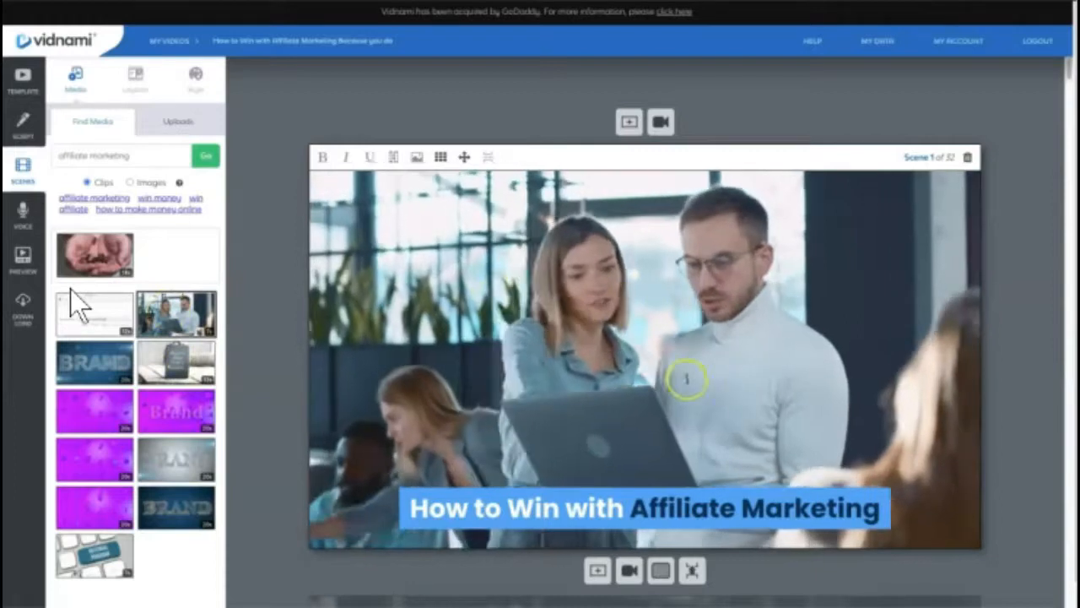
Highlight the word "not" in scene 2's caption
left_click_drag(1068, 69, 1067, 90)
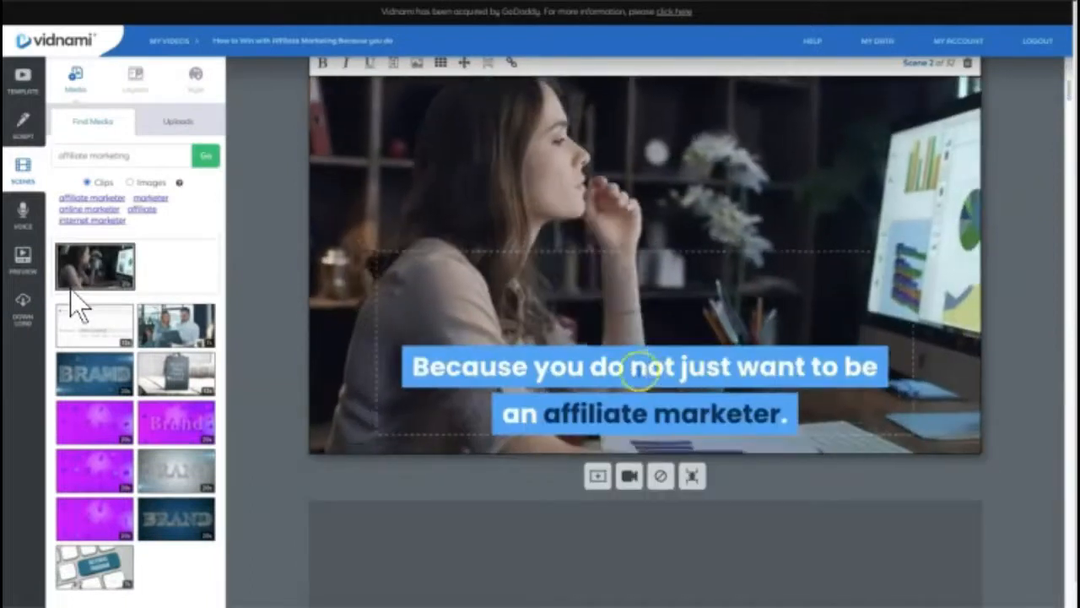
left_click(672, 363)
type("e")
key("BackSpace")
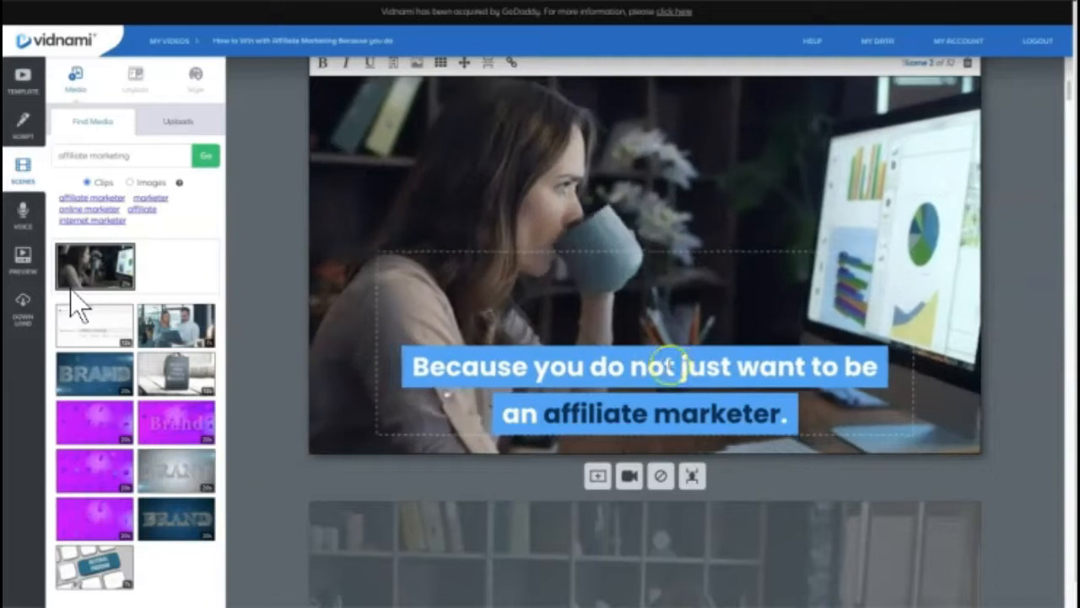
double_click(638, 369)
scroll(1065, 89, "up", 1)
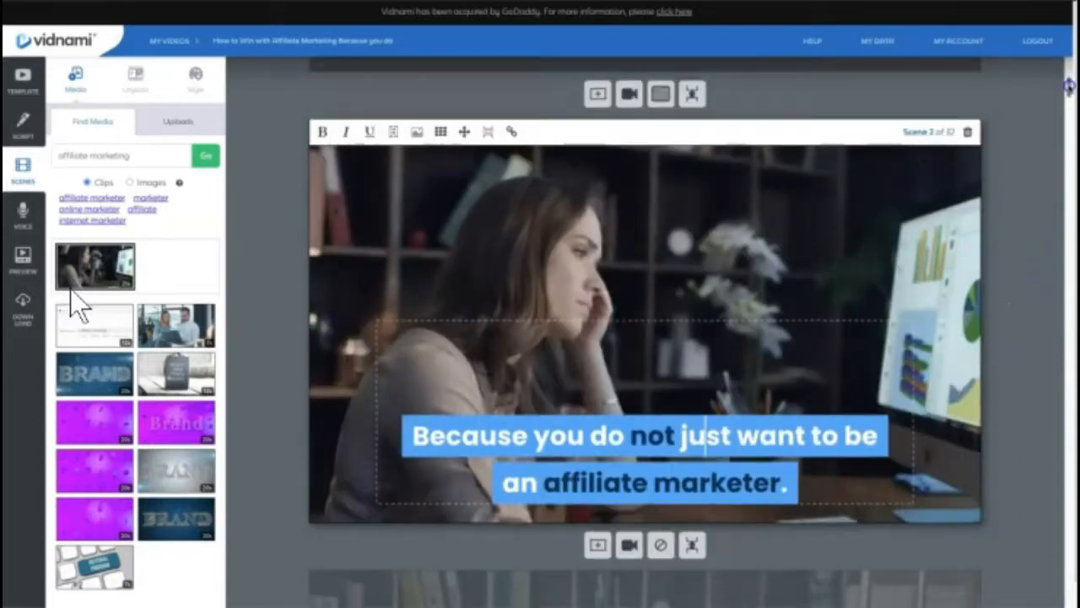
left_click(394, 133)
left_click(393, 134)
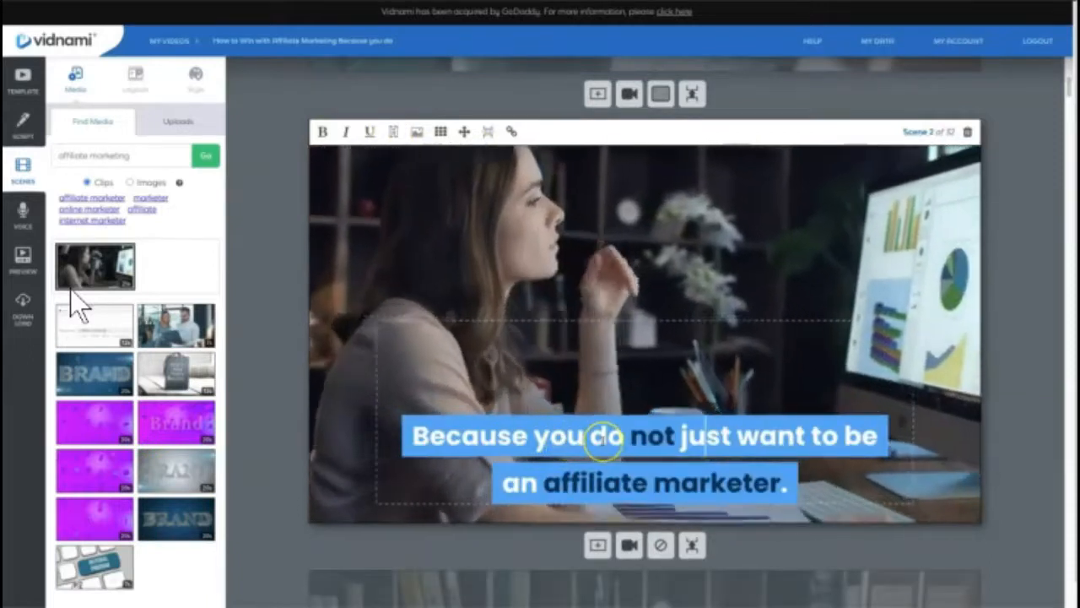
Reposition scene 2's caption to the upper-right of the frame and open the background adjustment
left_click(440, 131)
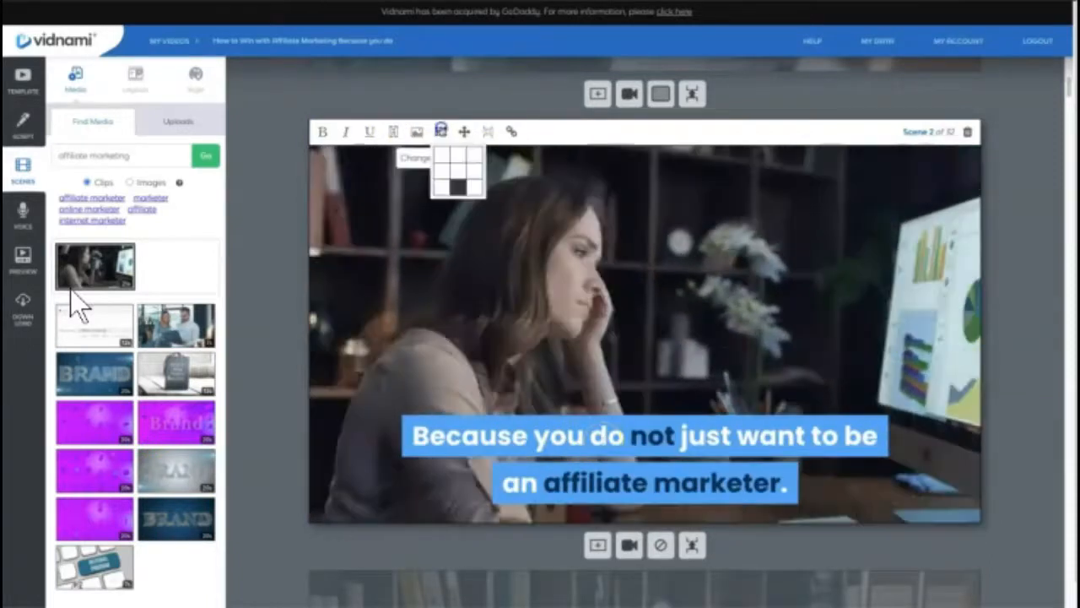
left_click(475, 153)
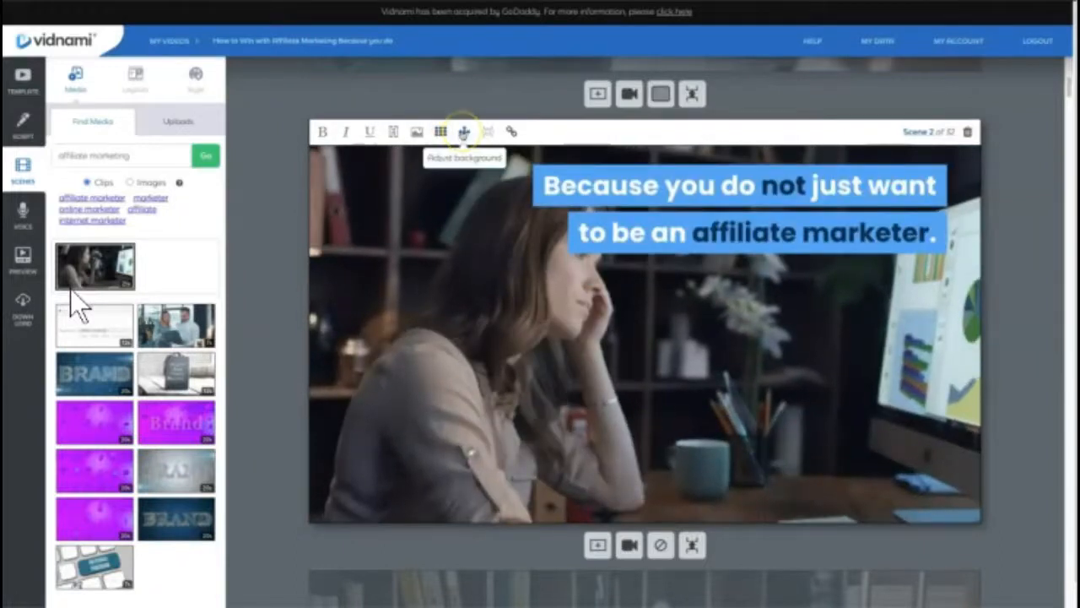
left_click(464, 131)
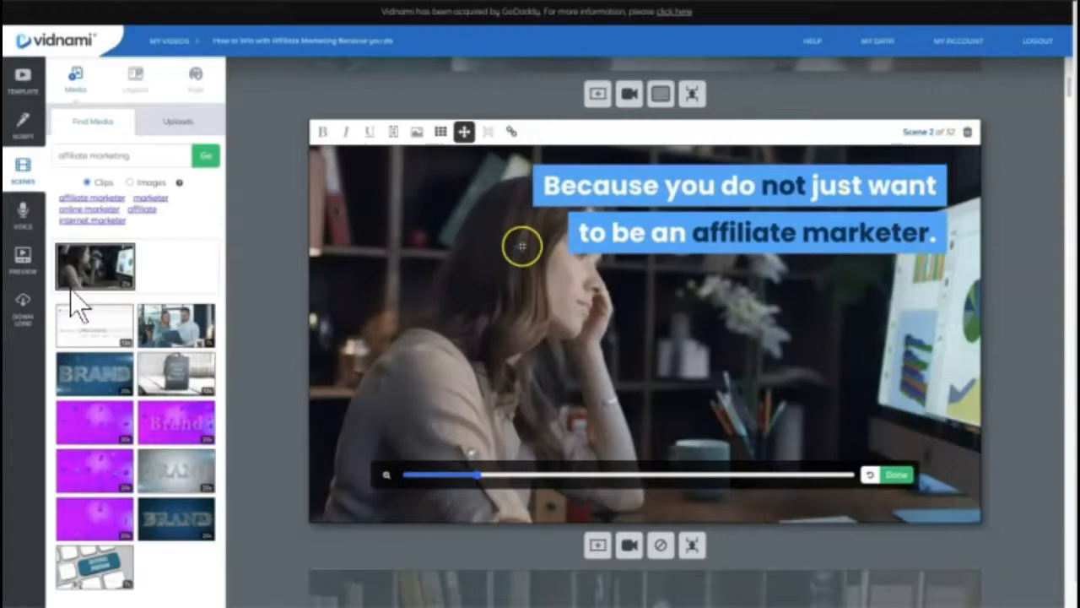
Apply an auto-voice track with the Kate voice style and load the video preview
left_click(22, 212)
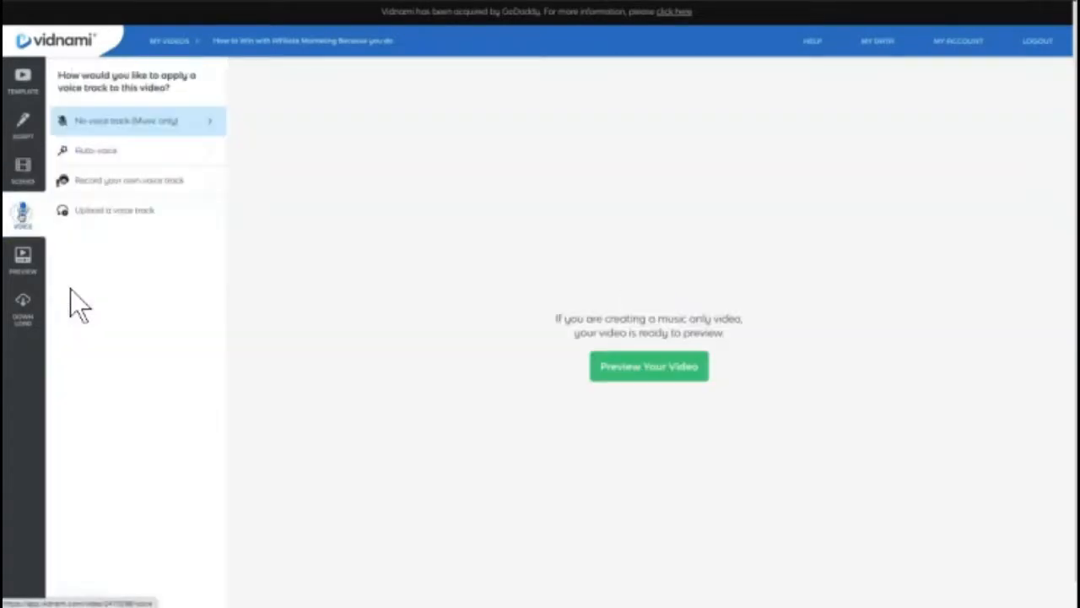
left_click(100, 151)
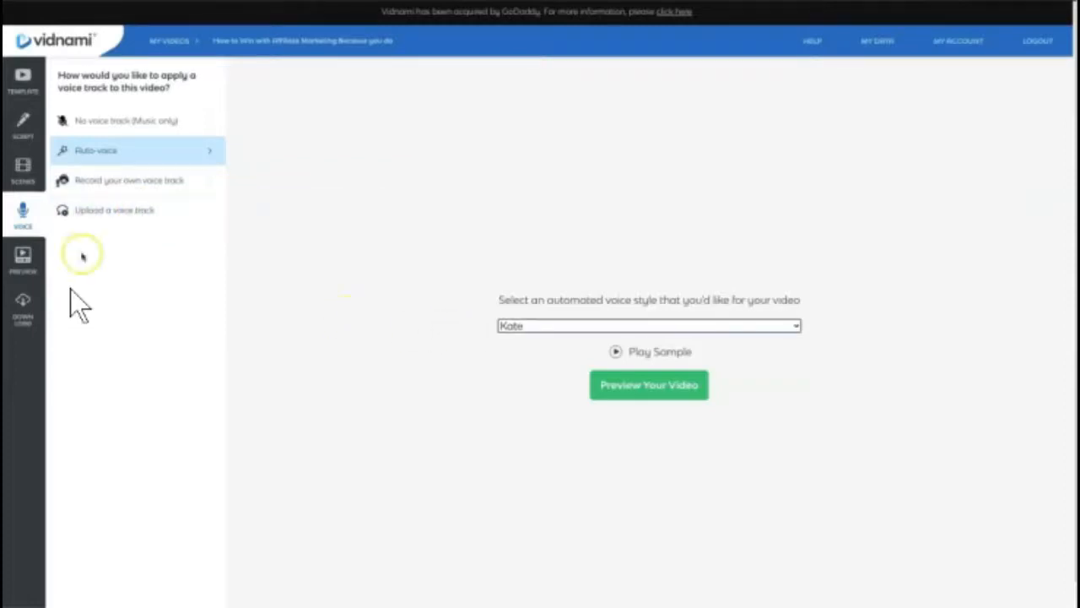
left_click(23, 256)
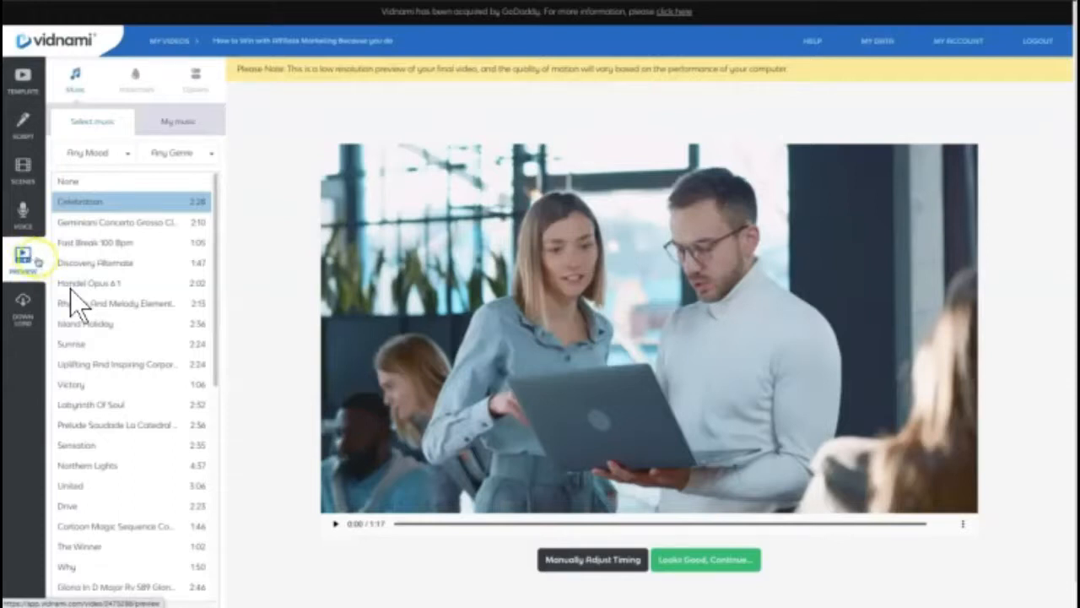
Look through the music choices, then set the music volume to 10% and apply a voice track speed of 104%
left_click(127, 242)
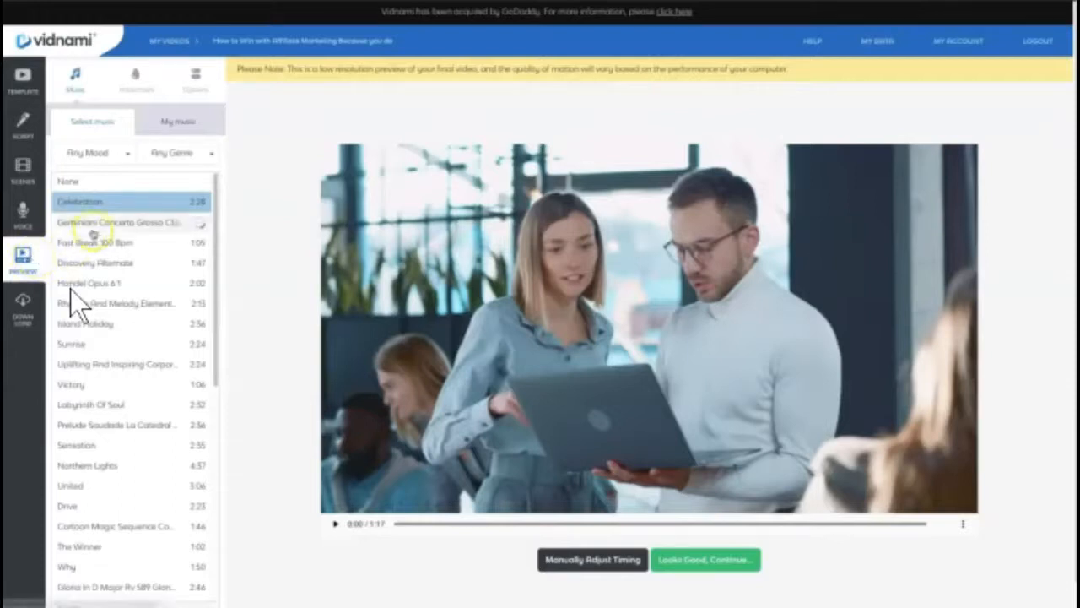
left_click(175, 122)
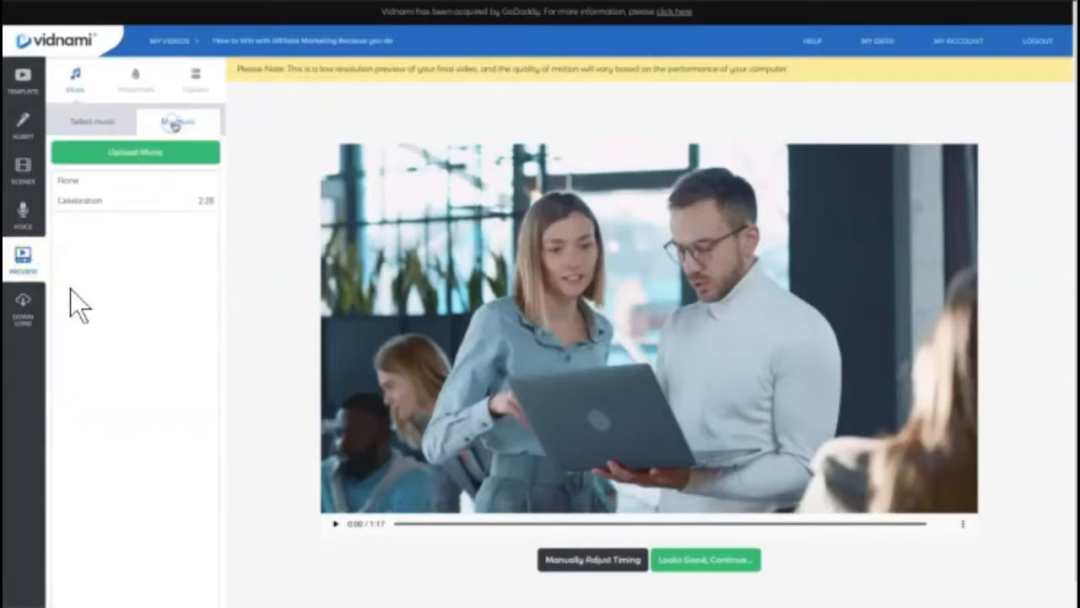
left_click(191, 78)
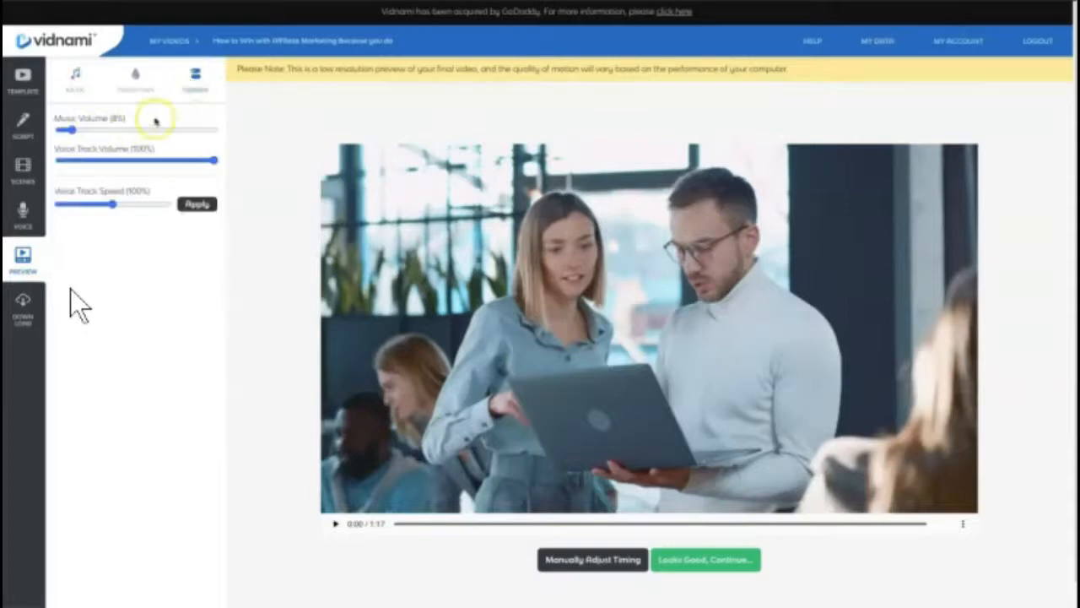
left_click_drag(72, 130, 76, 131)
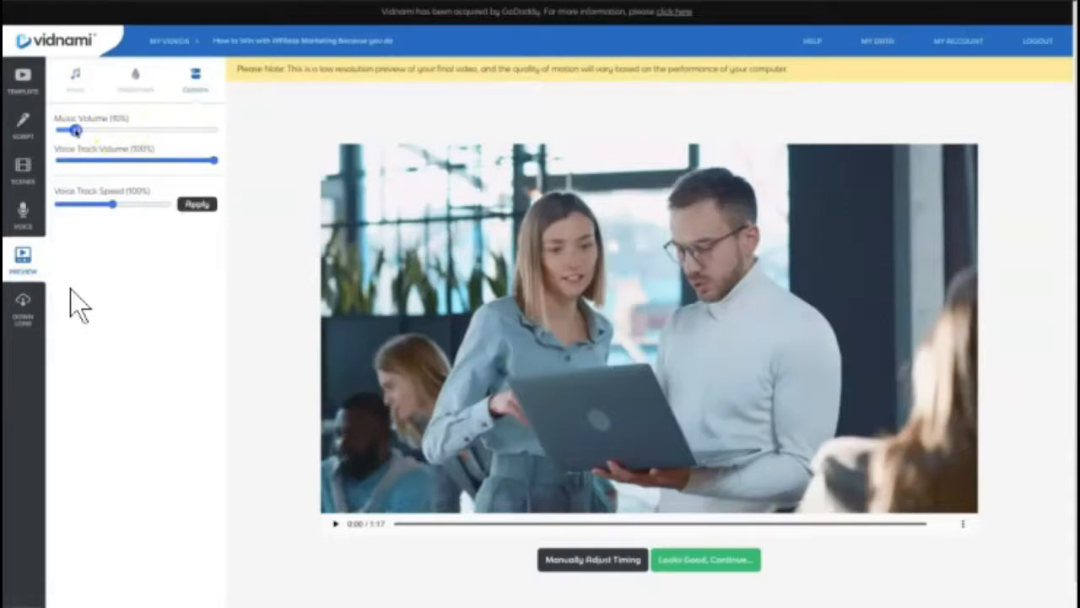
left_click_drag(112, 204, 119, 205)
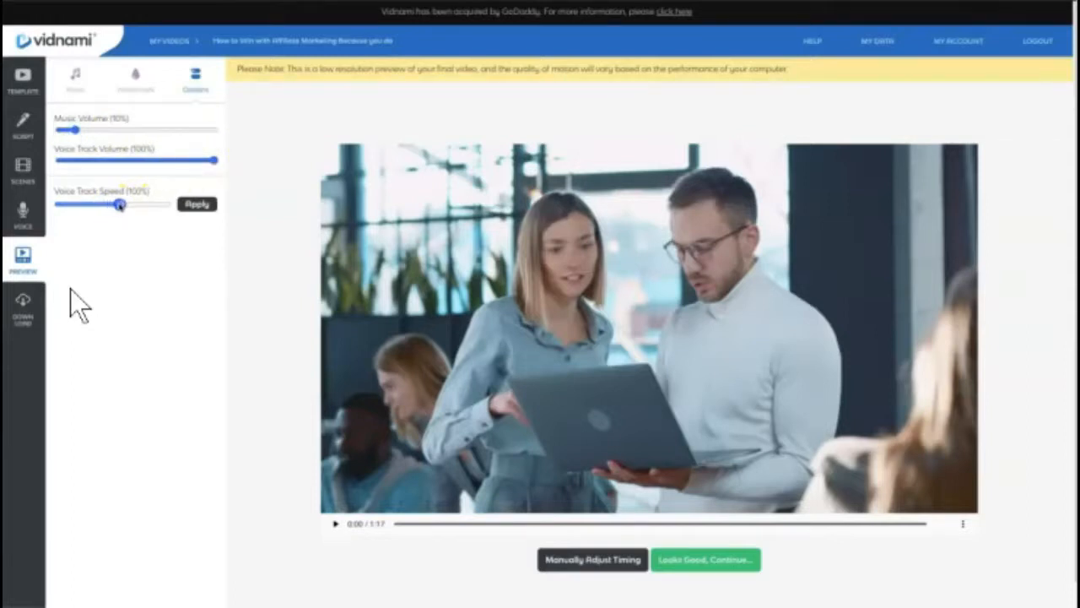
left_click(190, 205)
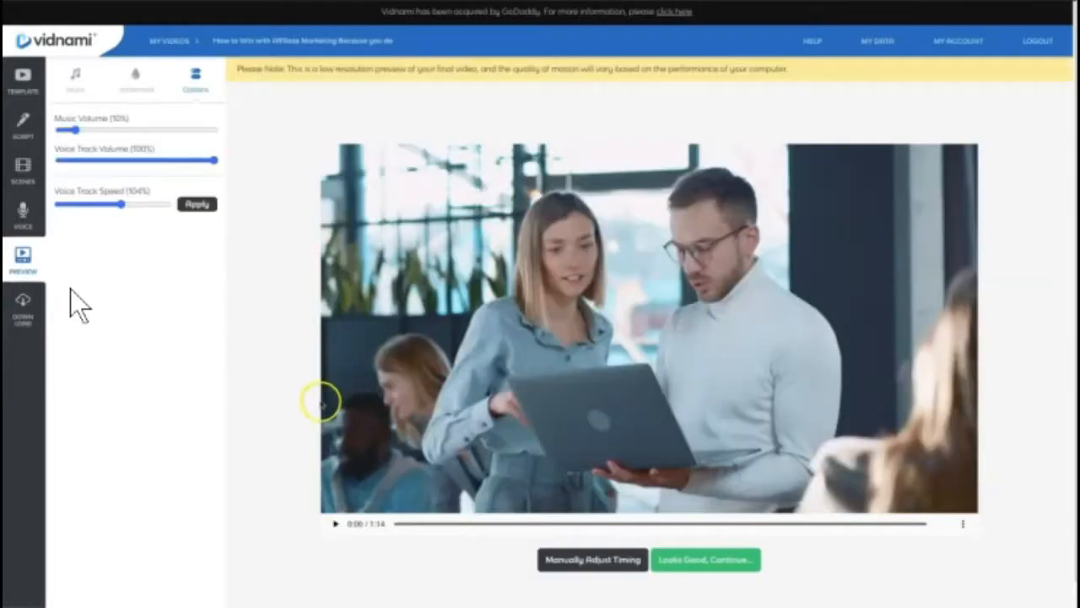
Play part of the preview, approve it, and generate the video in Full HD 1080p resolution
left_click(335, 523)
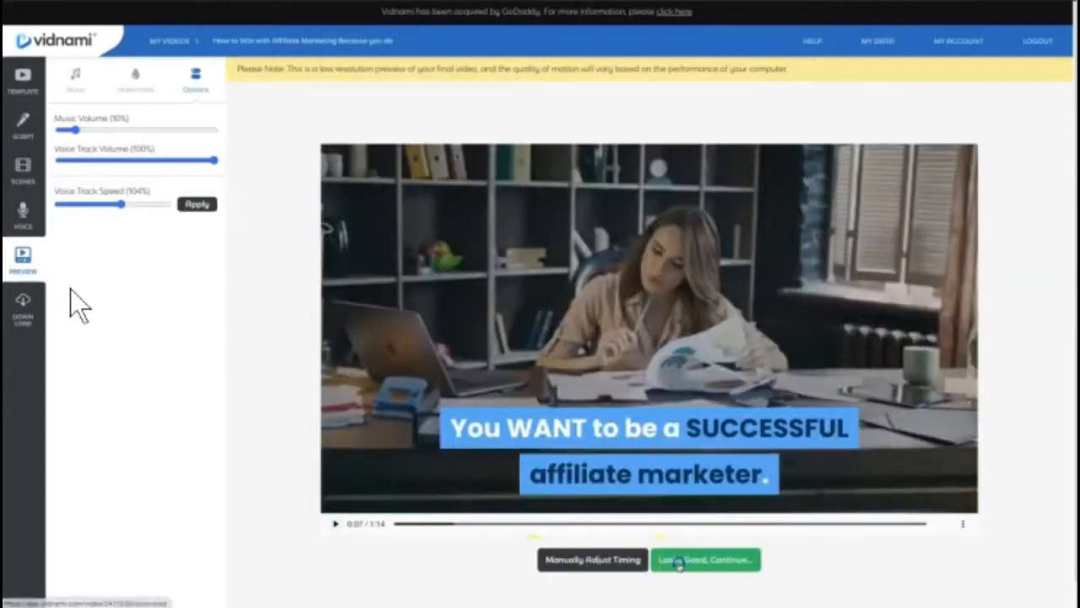
left_click(680, 563)
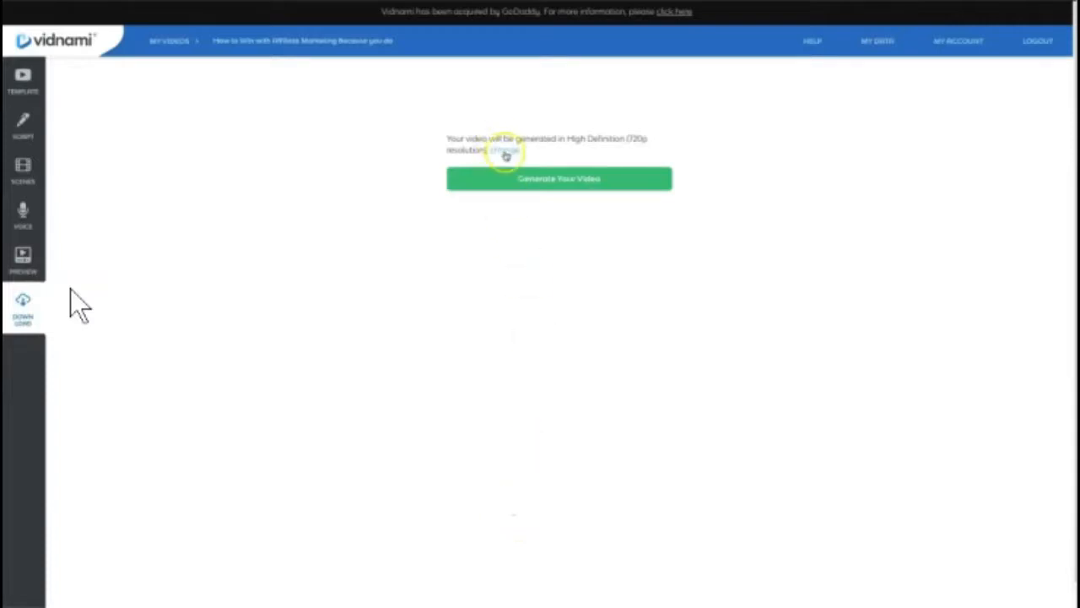
left_click(504, 150)
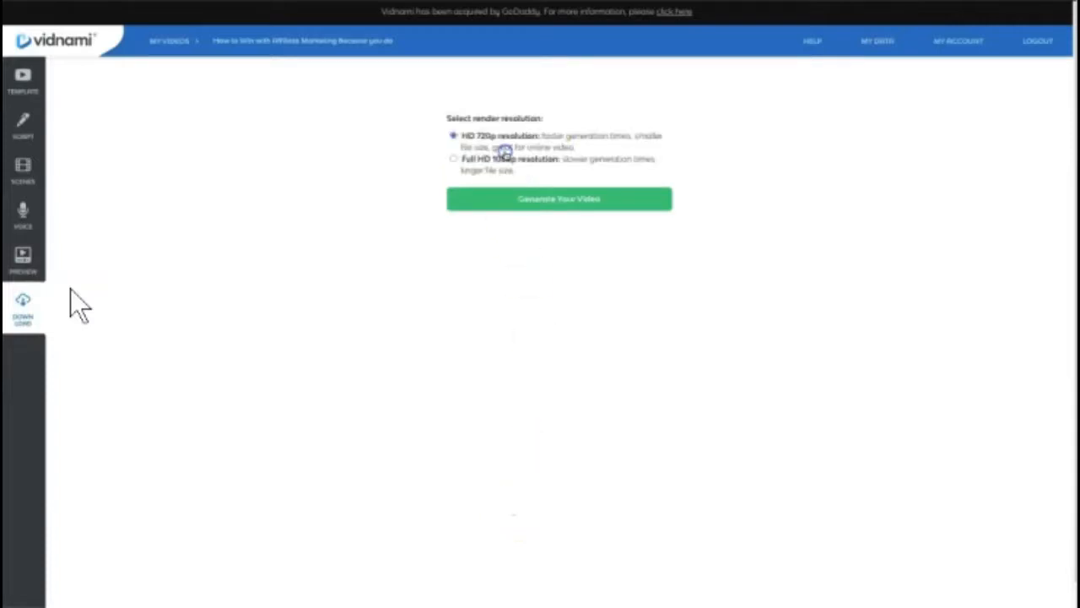
left_click(454, 160)
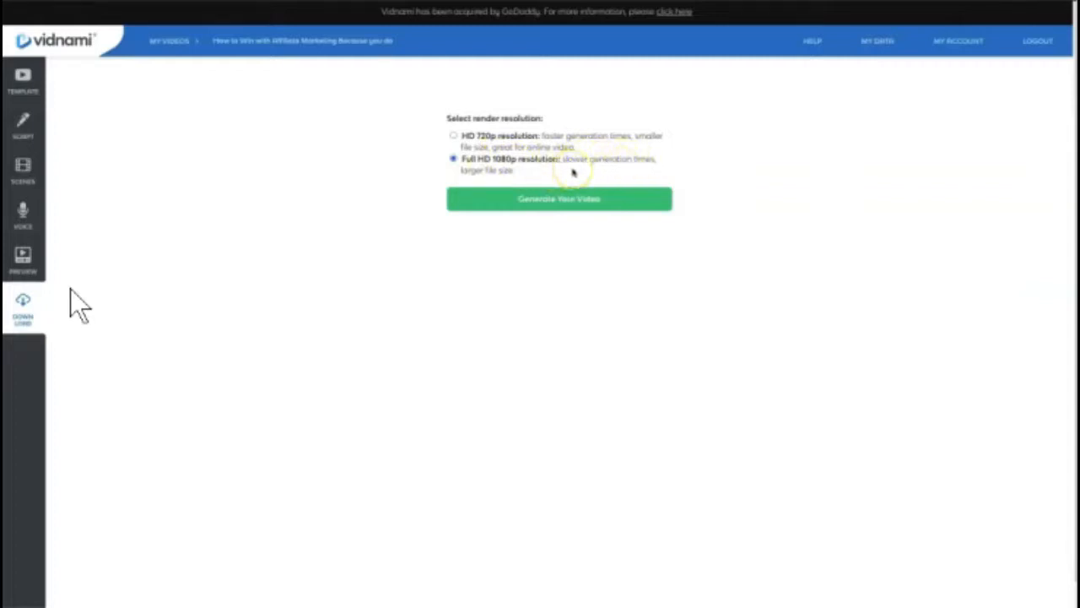
left_click(581, 198)
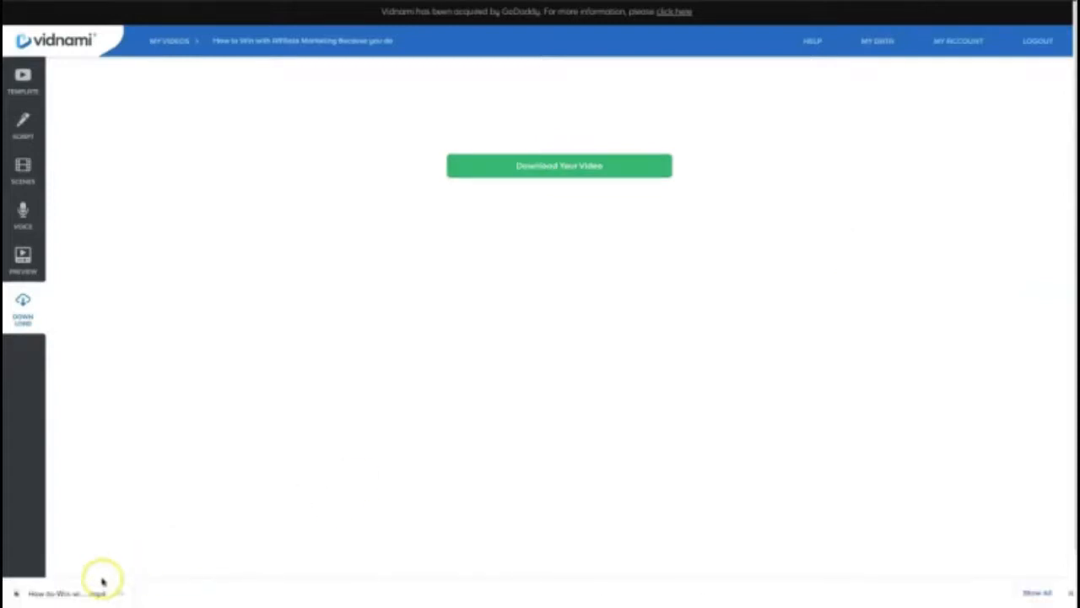
Open the downloaded MP4 of the finished affiliate marketing video
left_click(104, 578)
left_click(543, 479)
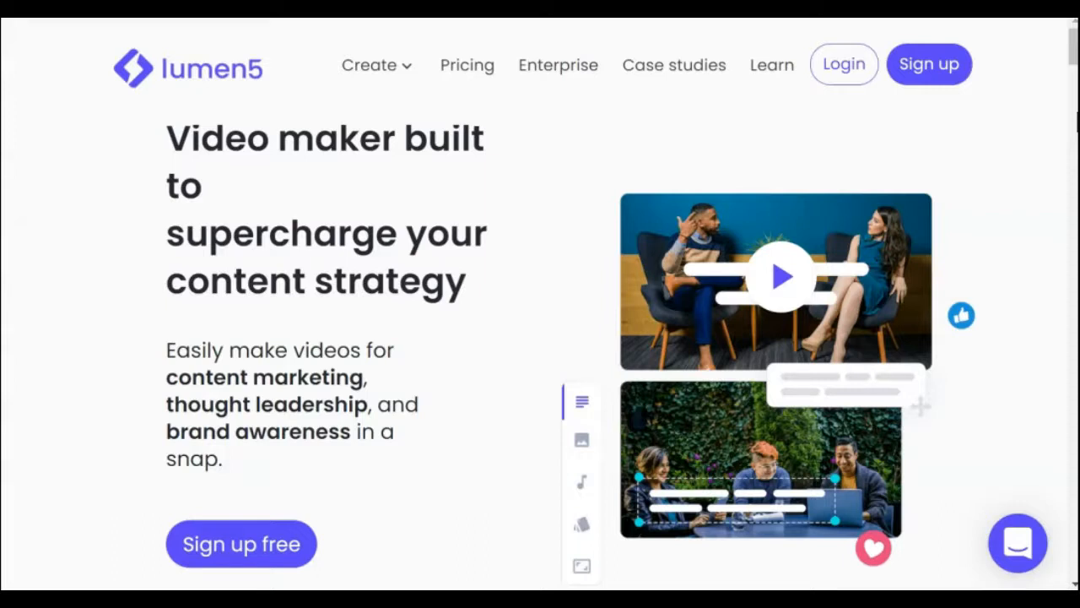
Log in to Lumen5, start a new video from the 2019 template showing people at a presentation board, and browse the platform formats
left_click(844, 65)
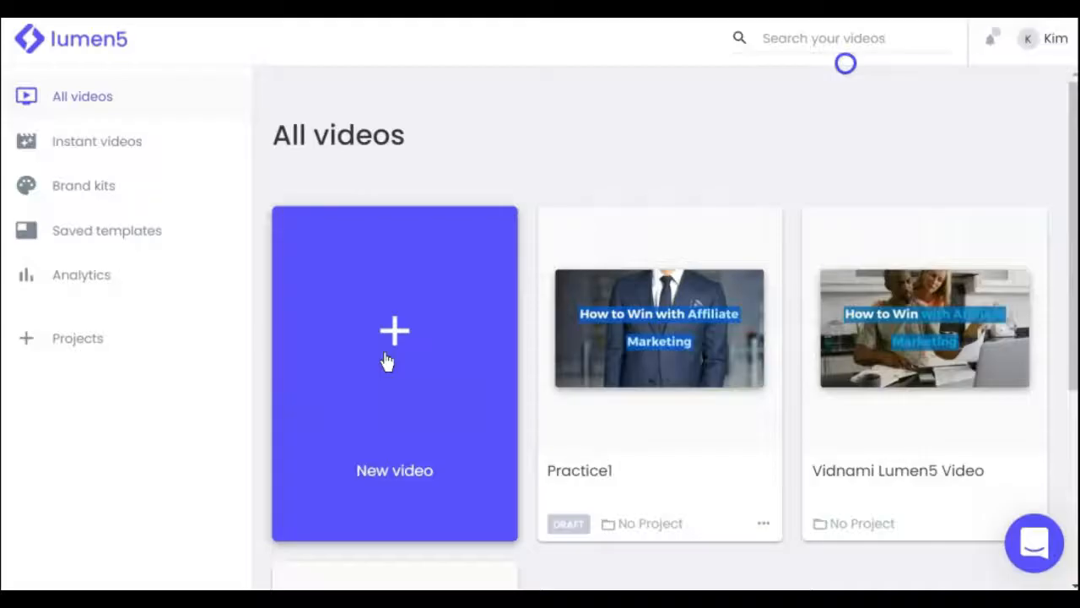
left_click(386, 362)
scroll(691, 407, "down", 3)
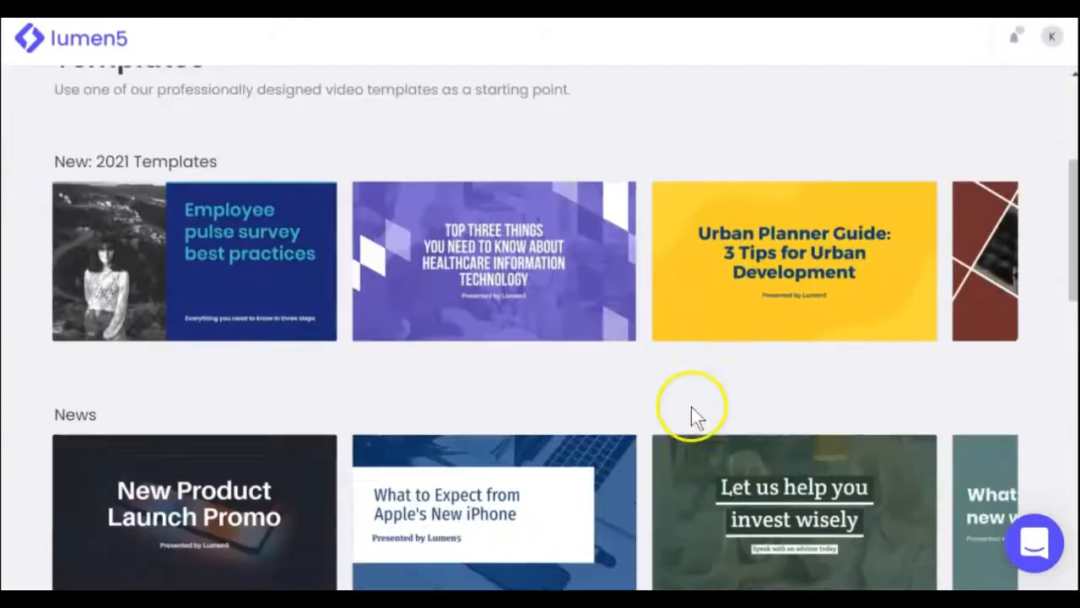
scroll(691, 407, "down", 12)
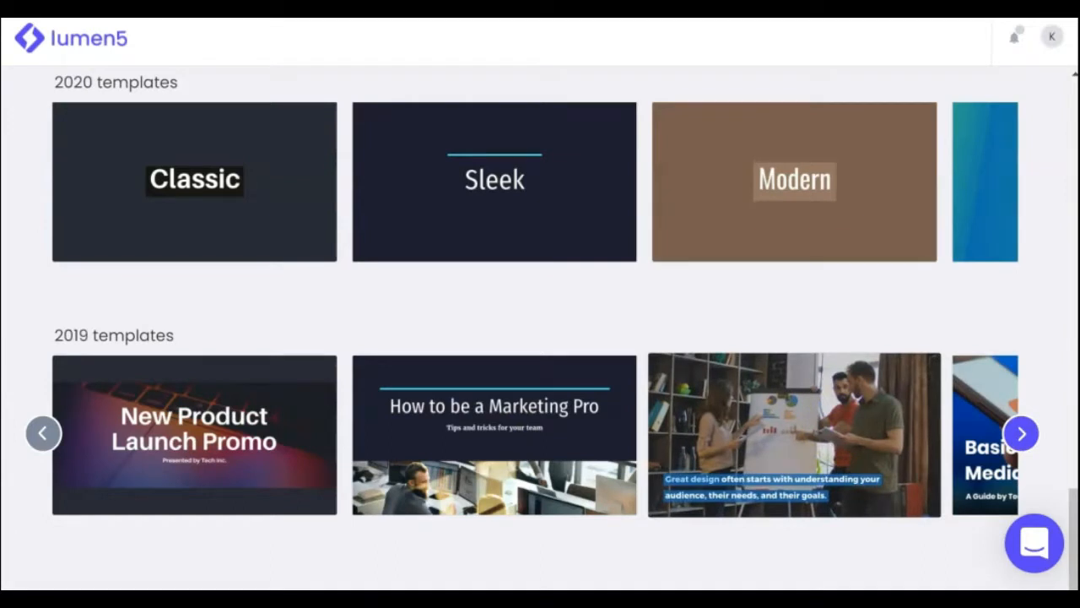
left_click(794, 435)
scroll(970, 242, "down", 3)
scroll(1011, 245, "down", 15)
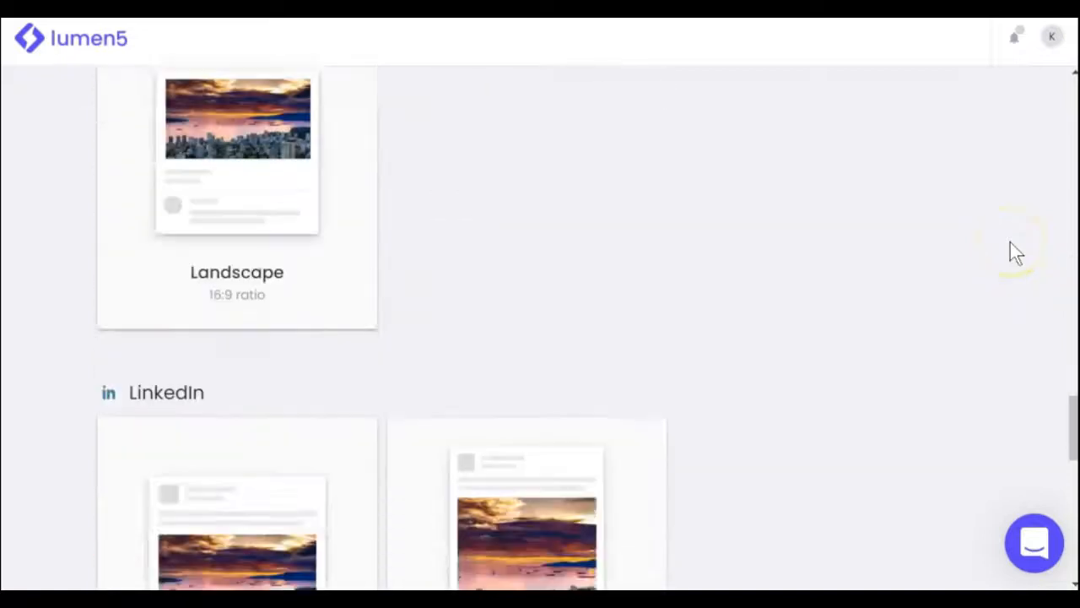
scroll(1010, 242, "down", 6)
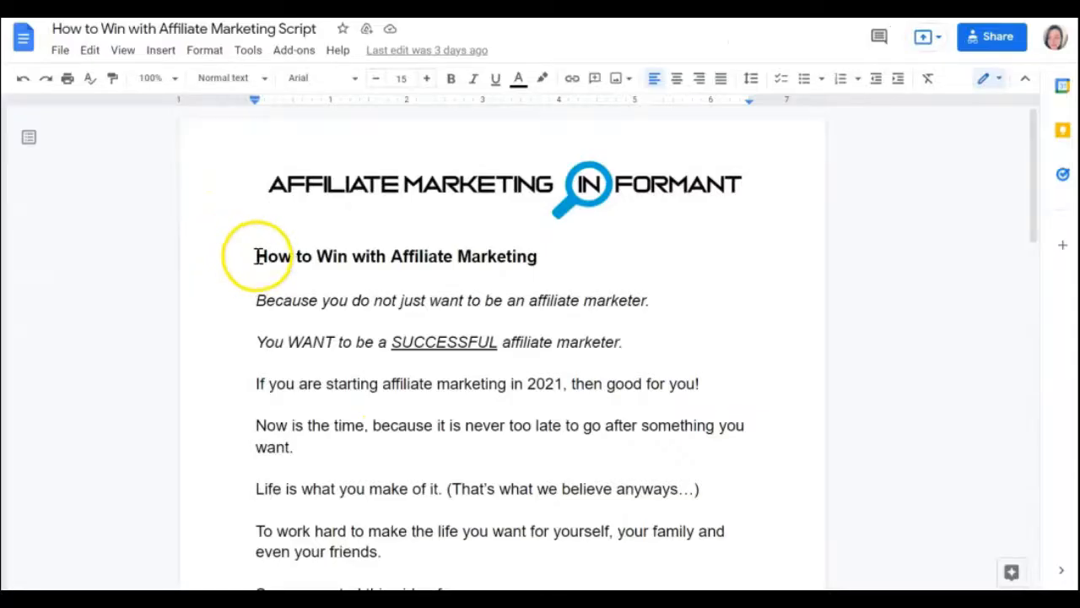
Copy the full How to Win with Affiliate Marketing script from Google Docs and paste it into the Lumen5 story text
left_click_drag(256, 256, 662, 388)
scroll(678, 304, "down", 6)
scroll(678, 306, "down", 6)
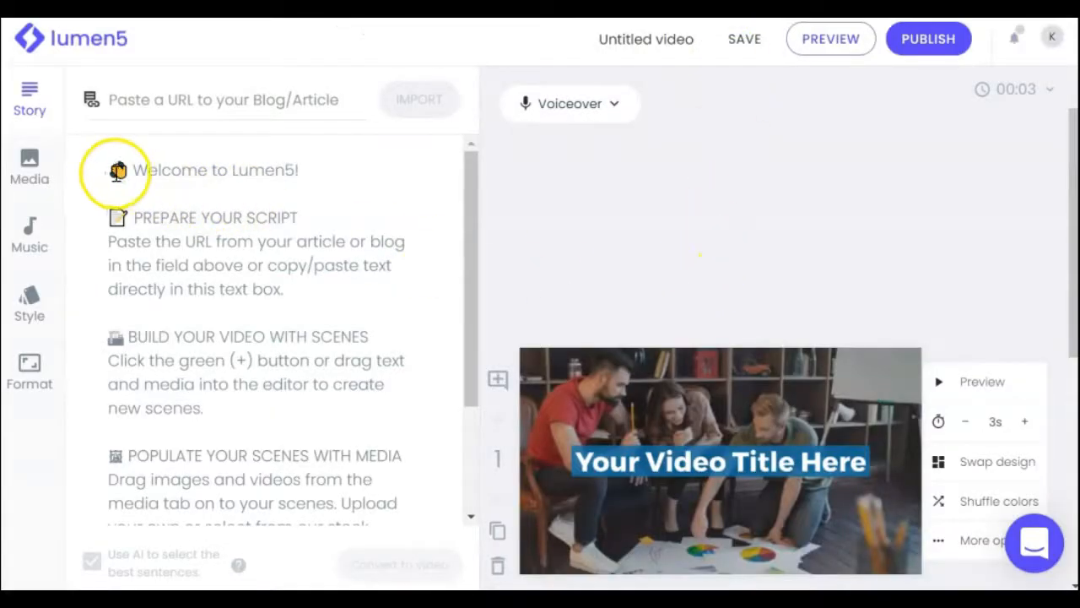
right_click(116, 173)
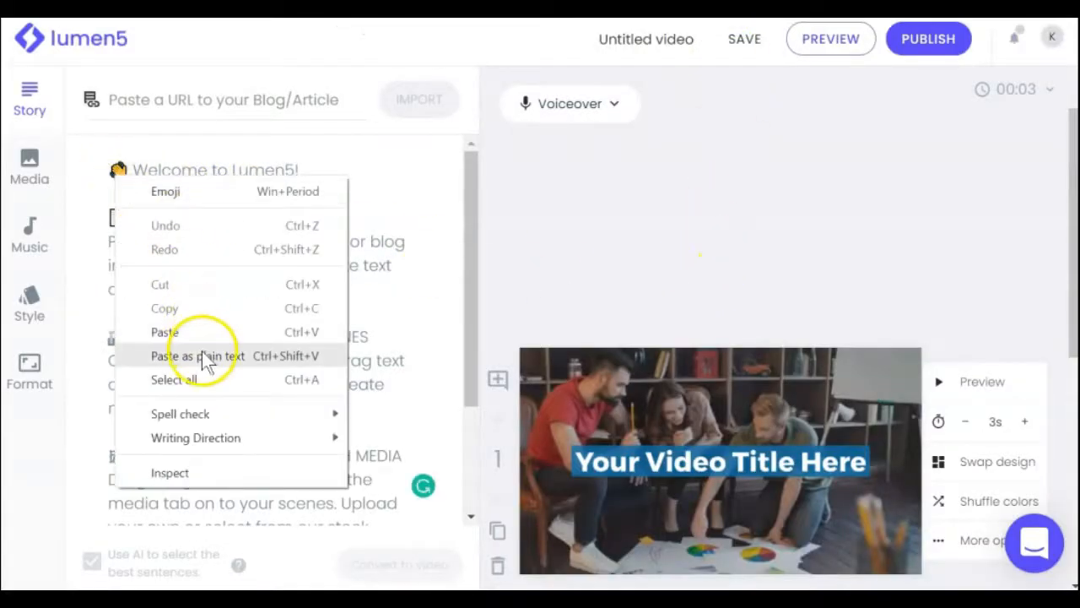
left_click(173, 333)
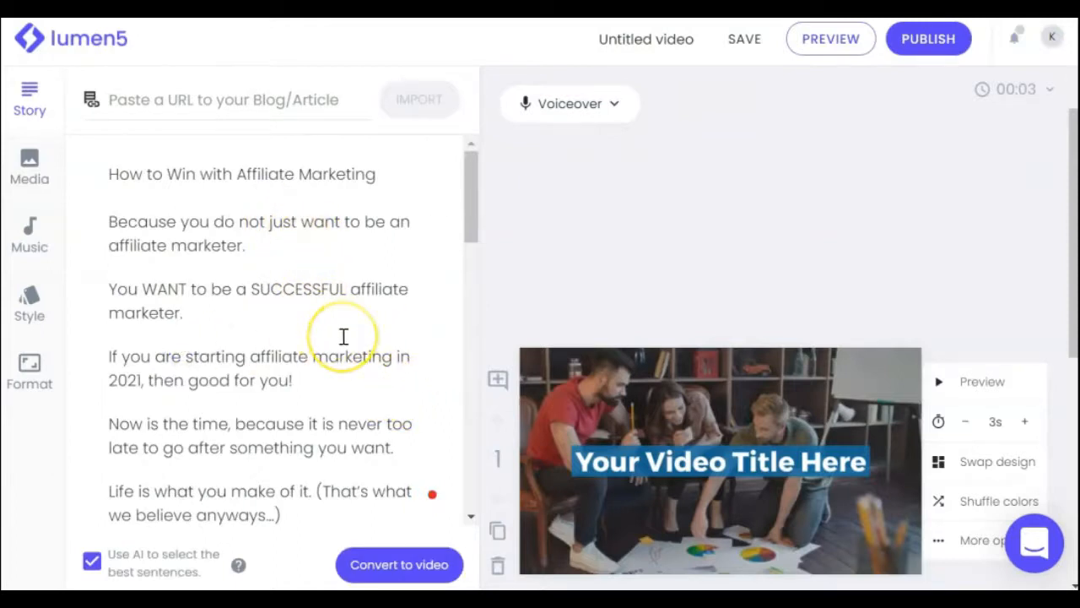
Join "Let's go!" onto the "Ready?" line and "Get it now!" onto the "Get it here!" line in the script
scroll(344, 336, "down", 5)
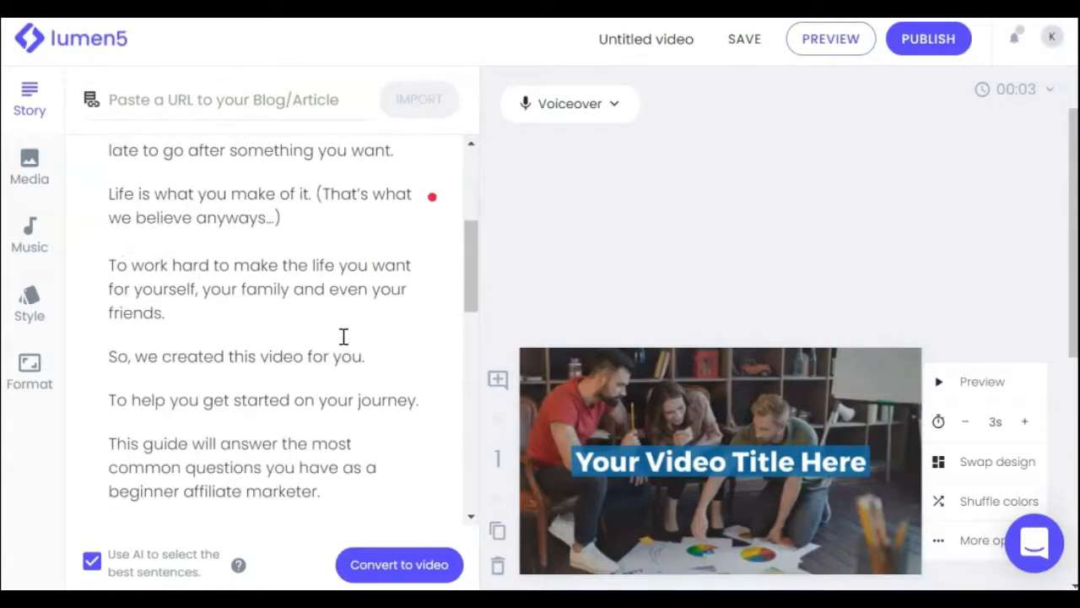
scroll(343, 336, "up", 5)
scroll(343, 336, "down", 6)
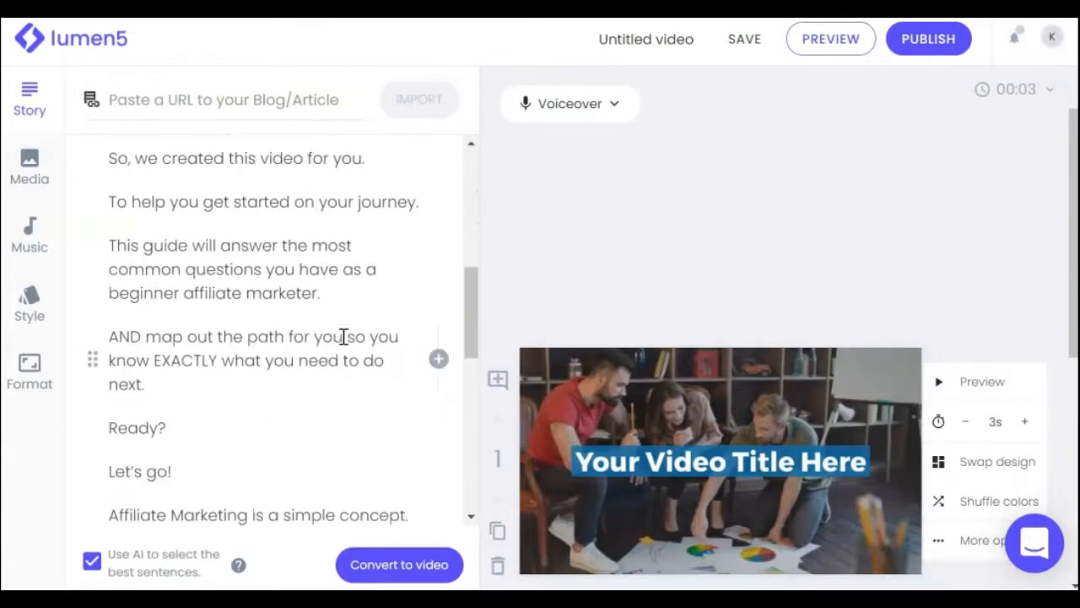
left_click(109, 371)
key("BackSpace")
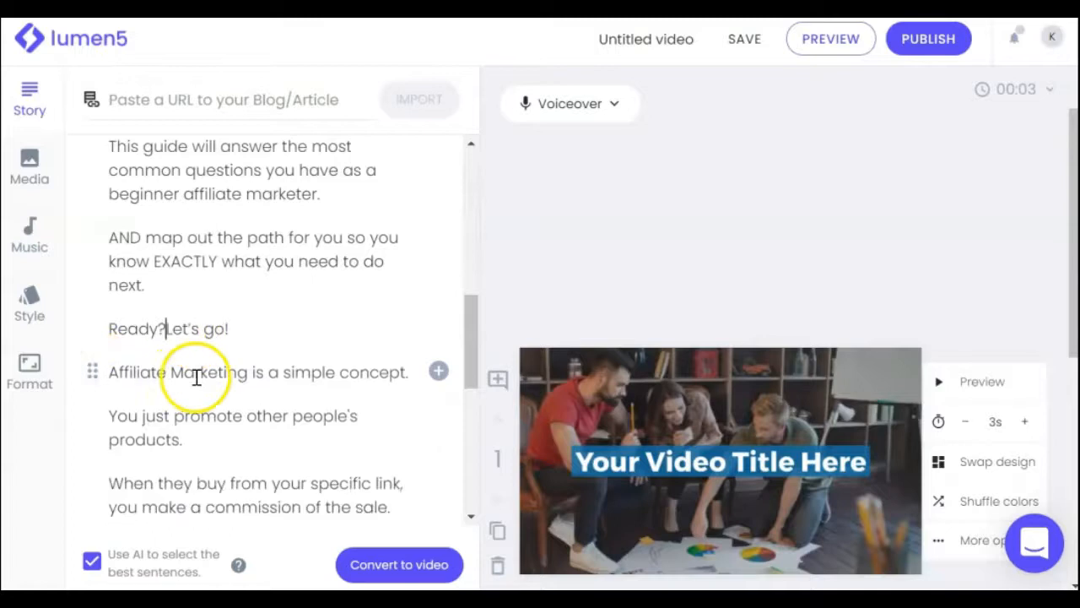
scroll(193, 379, "down", 5)
left_click(114, 471)
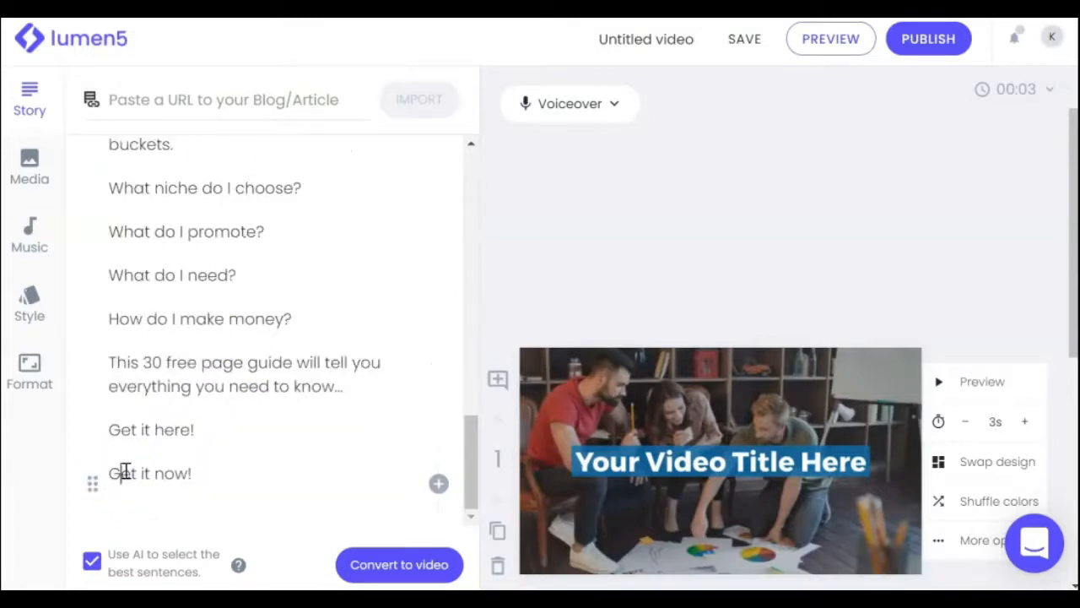
key("BackSpace")
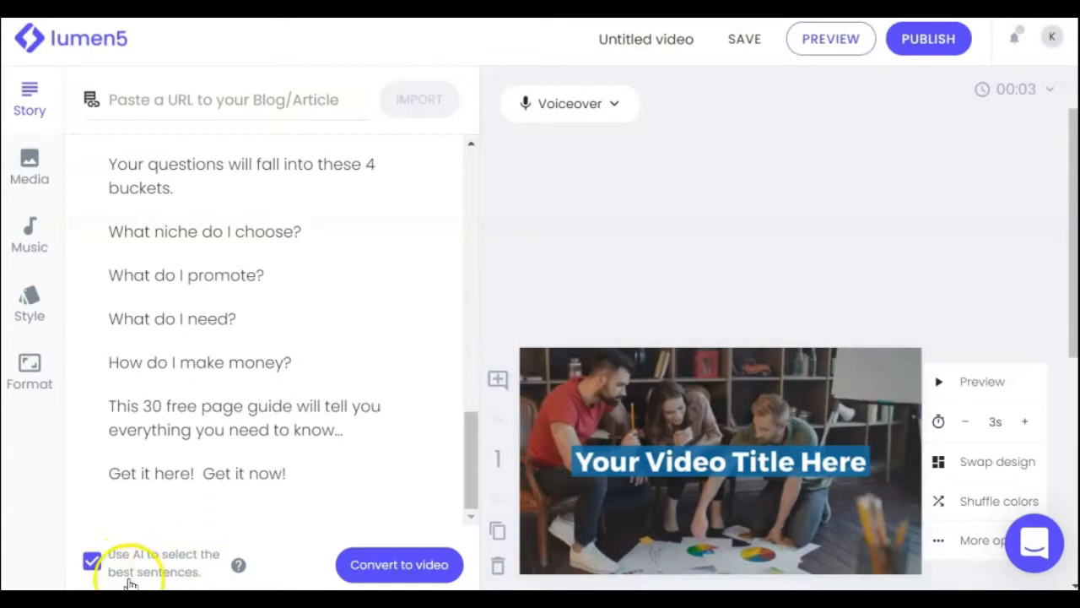
Turn off AI selection of the best sentences and convert the script to video
mouse_move(238, 565)
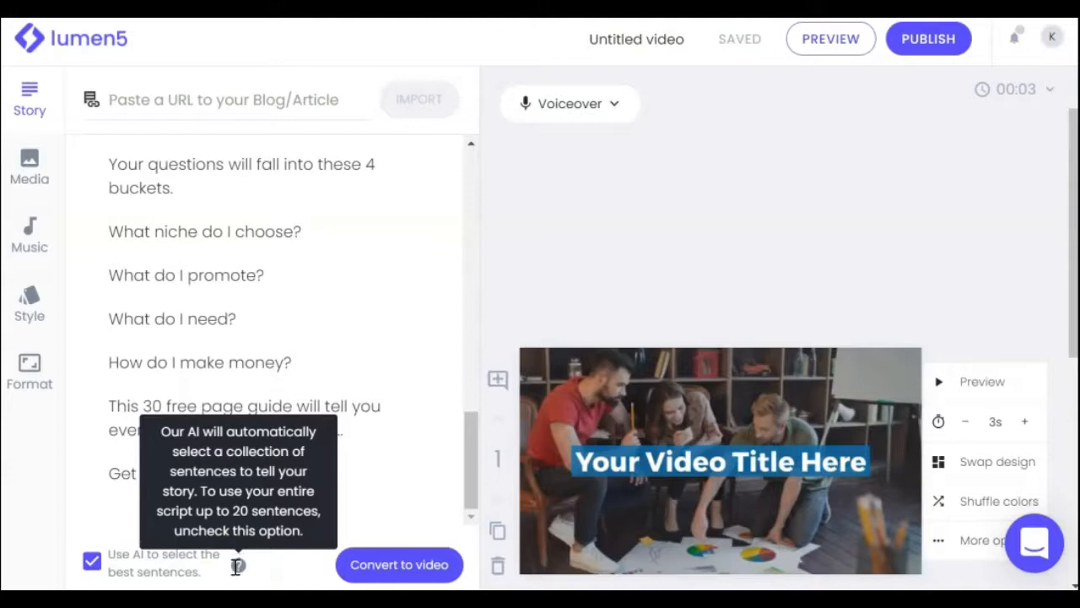
left_click(92, 562)
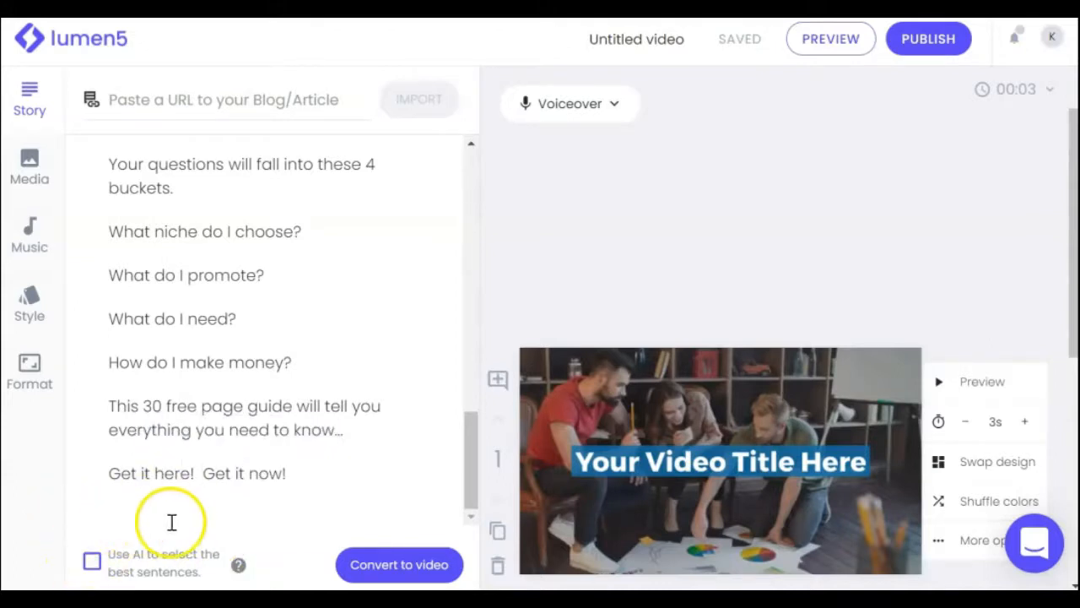
left_click(410, 564)
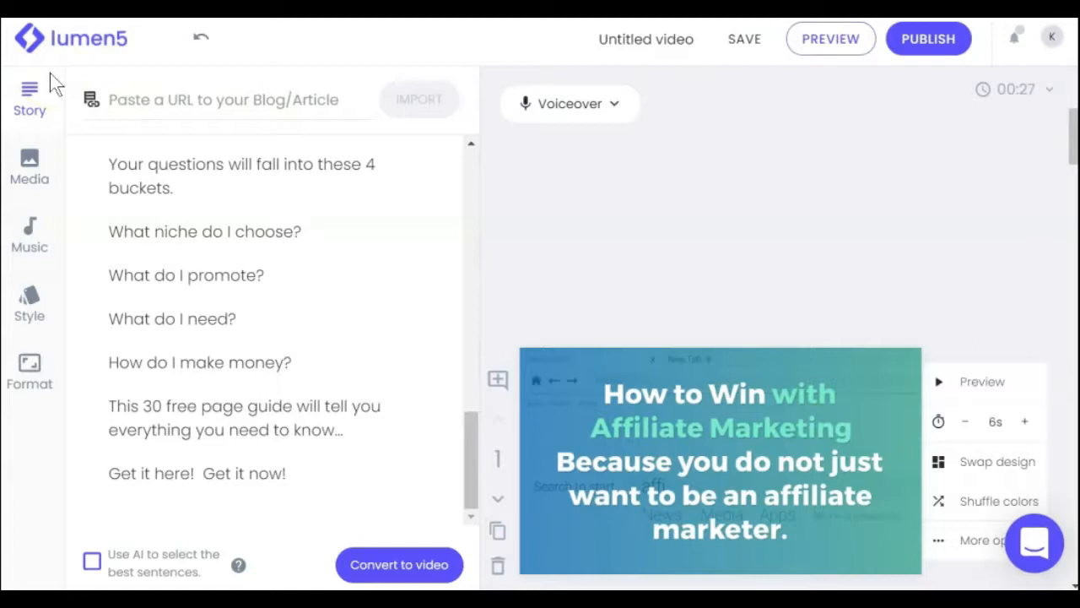
Remove the applied Caffee Latte music track, then view the music upload option
left_click(36, 244)
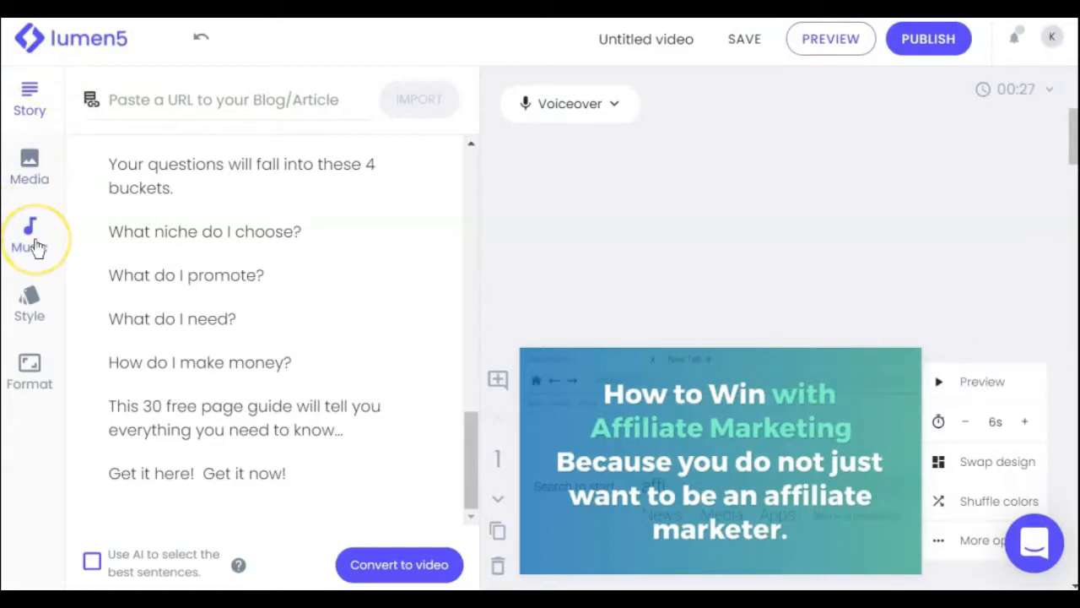
left_click(35, 240)
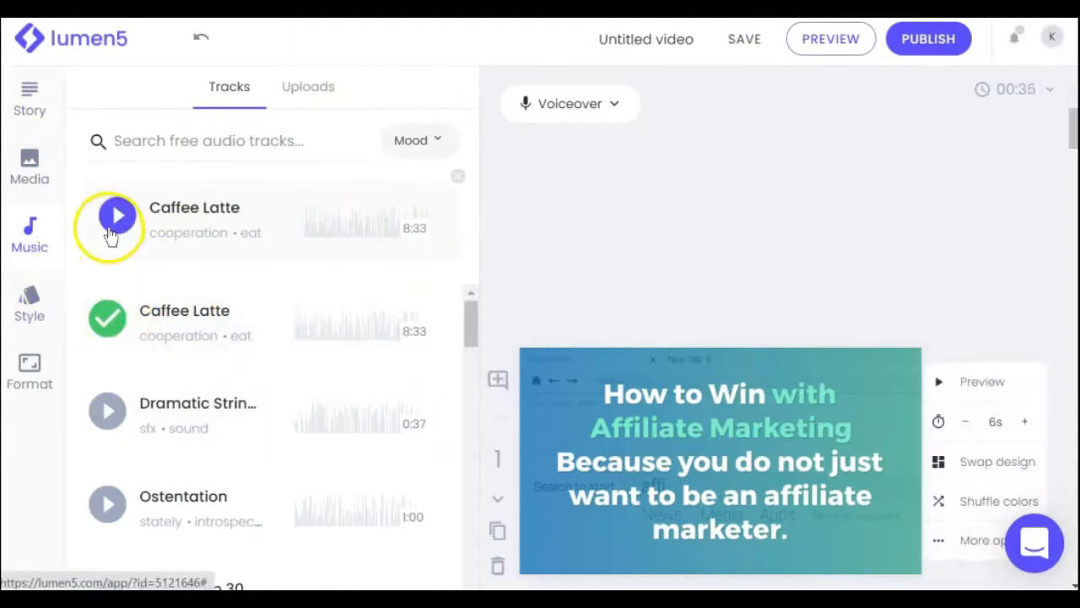
left_click(459, 179)
scroll(393, 362, "down", 5)
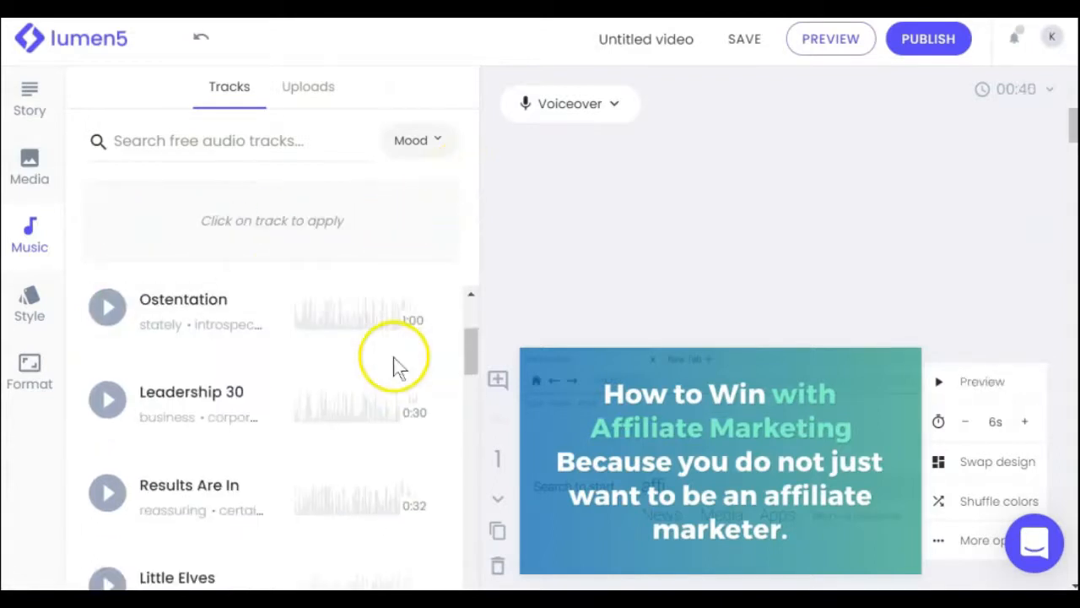
scroll(394, 362, "up", 5)
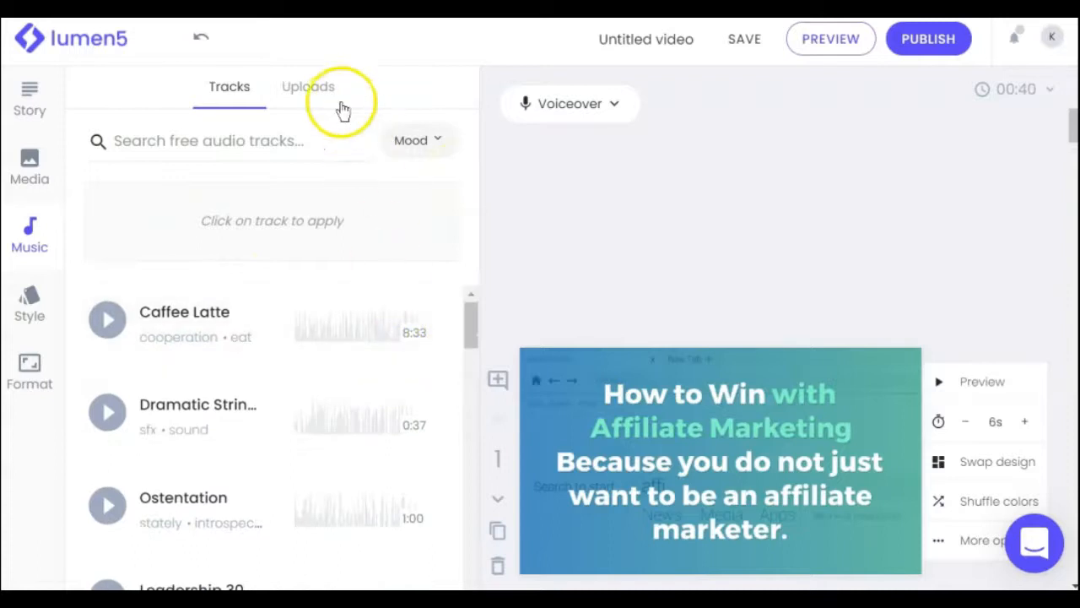
left_click(310, 89)
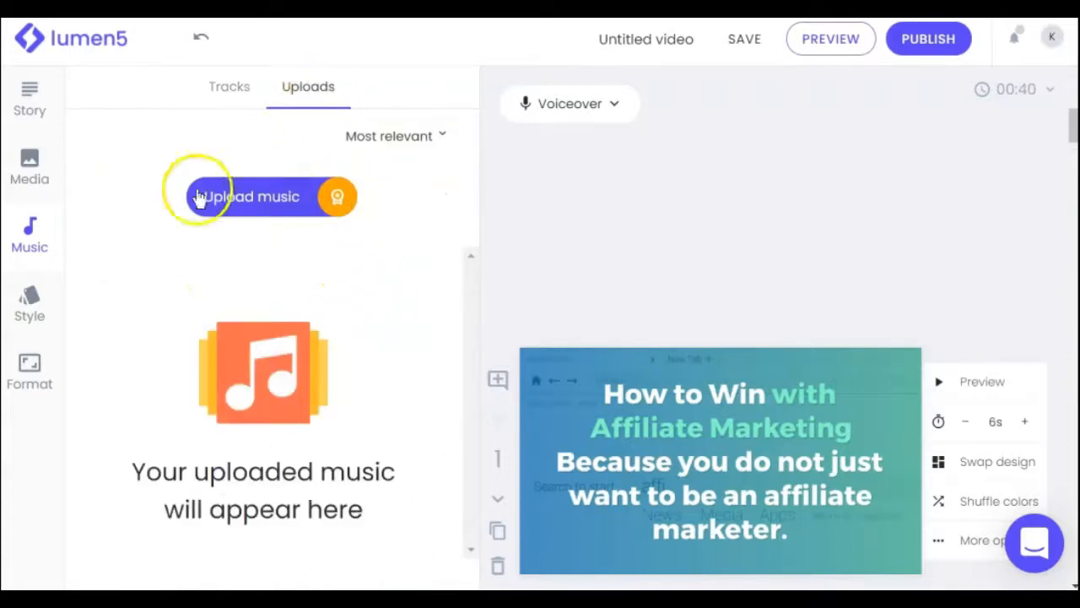
Review the video's style settings and apply the Nimbus color palette
left_click(32, 295)
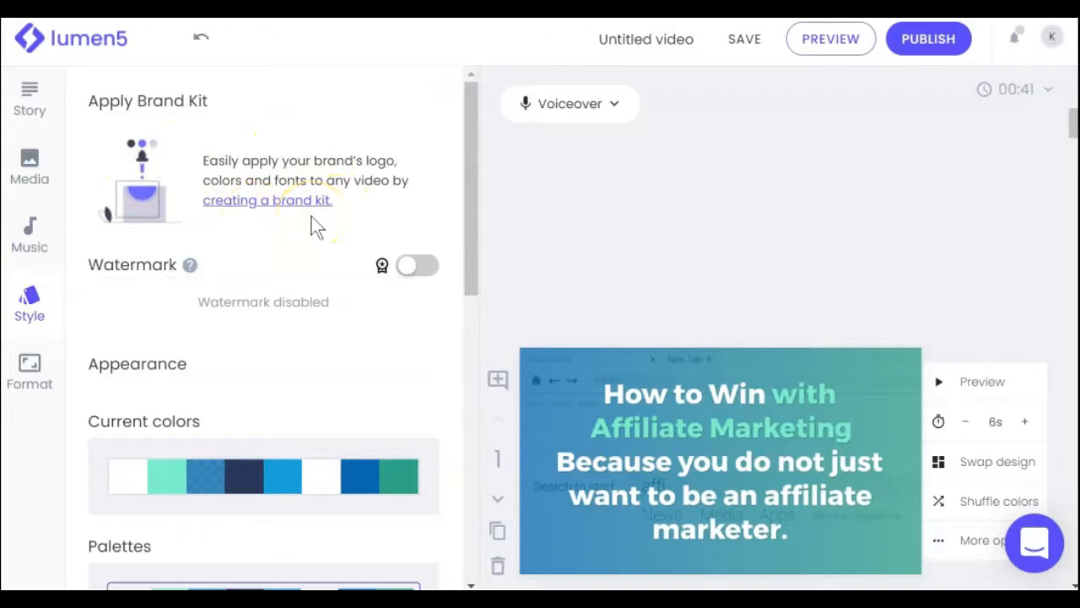
scroll(346, 222, "down", 1)
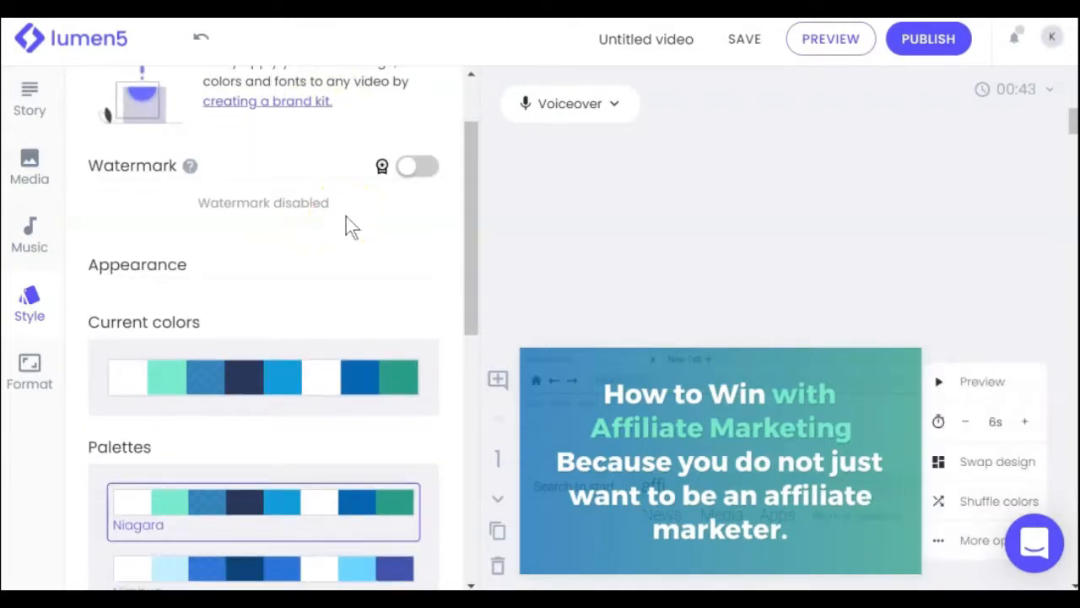
scroll(346, 221, "down", 2)
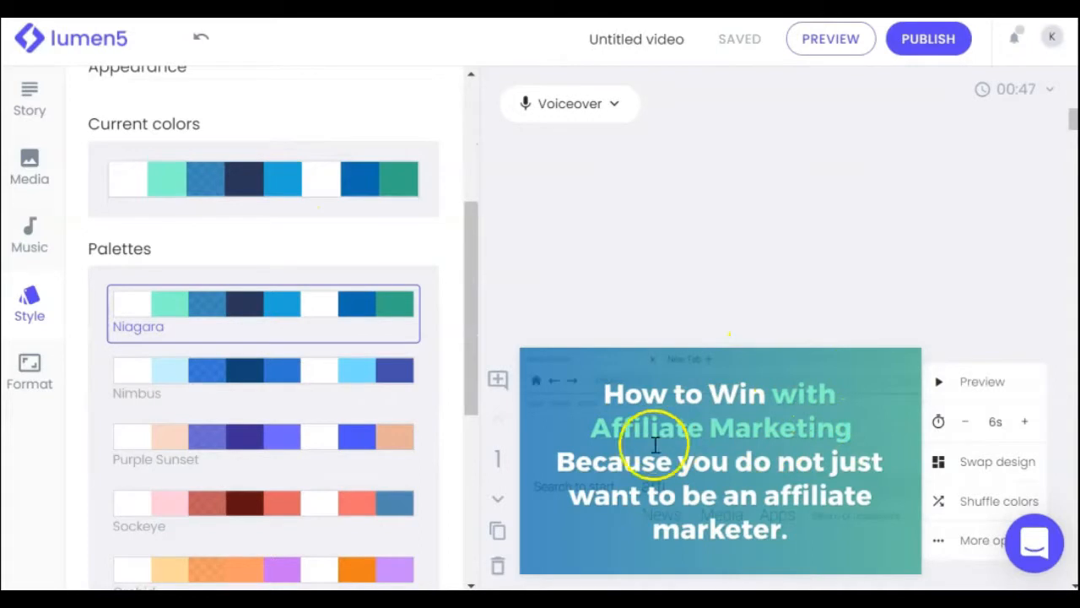
left_click(256, 384)
Look through the video format options for the social platforms, then return to the beginning of the story script
left_click(32, 367)
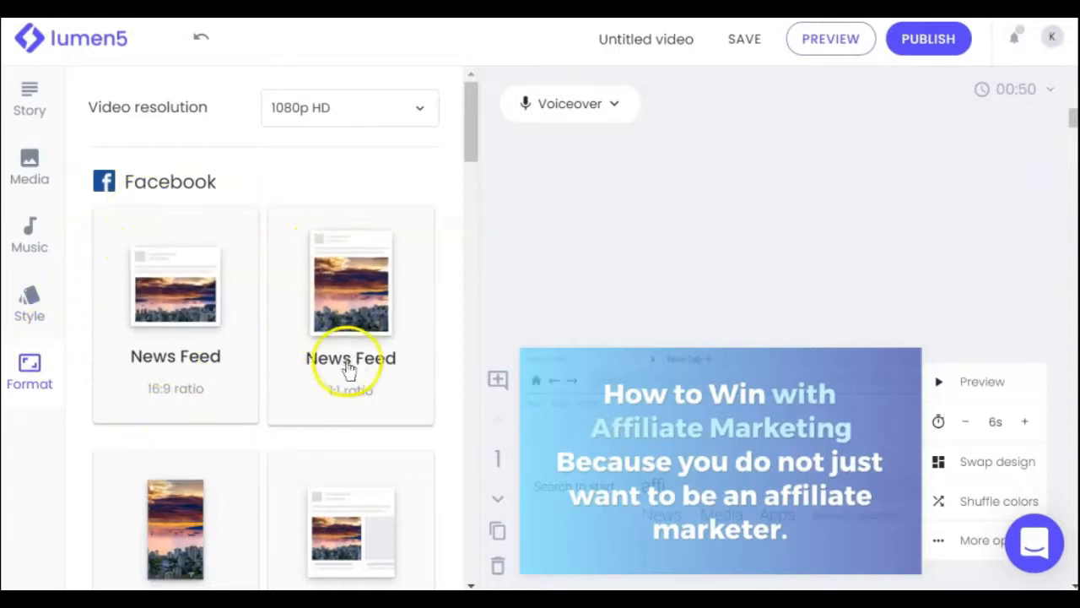
scroll(363, 359, "down", 3)
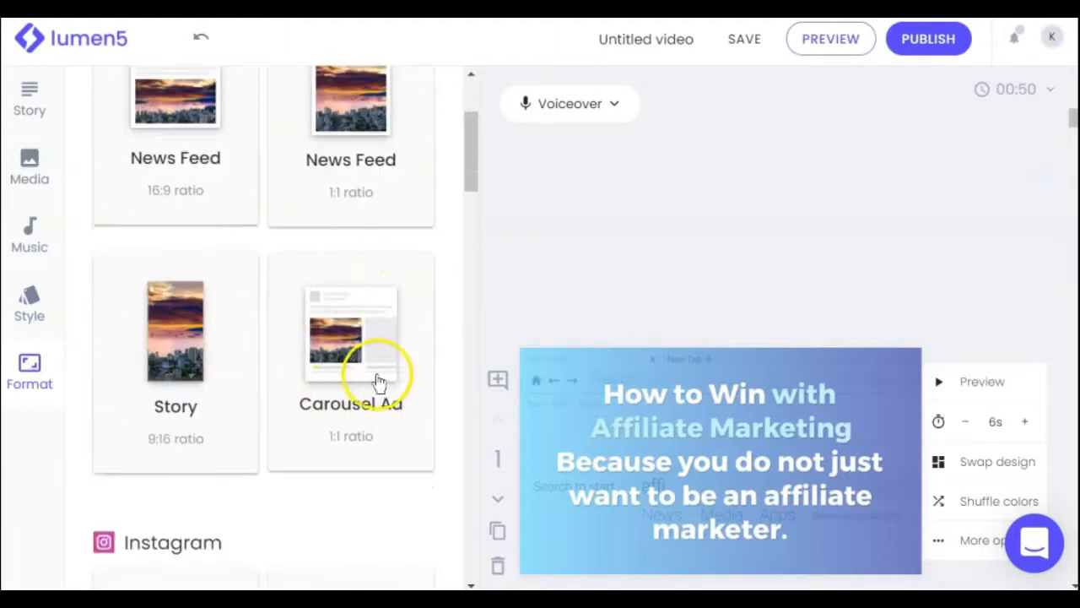
scroll(376, 381, "down", 6)
scroll(374, 380, "down", 4)
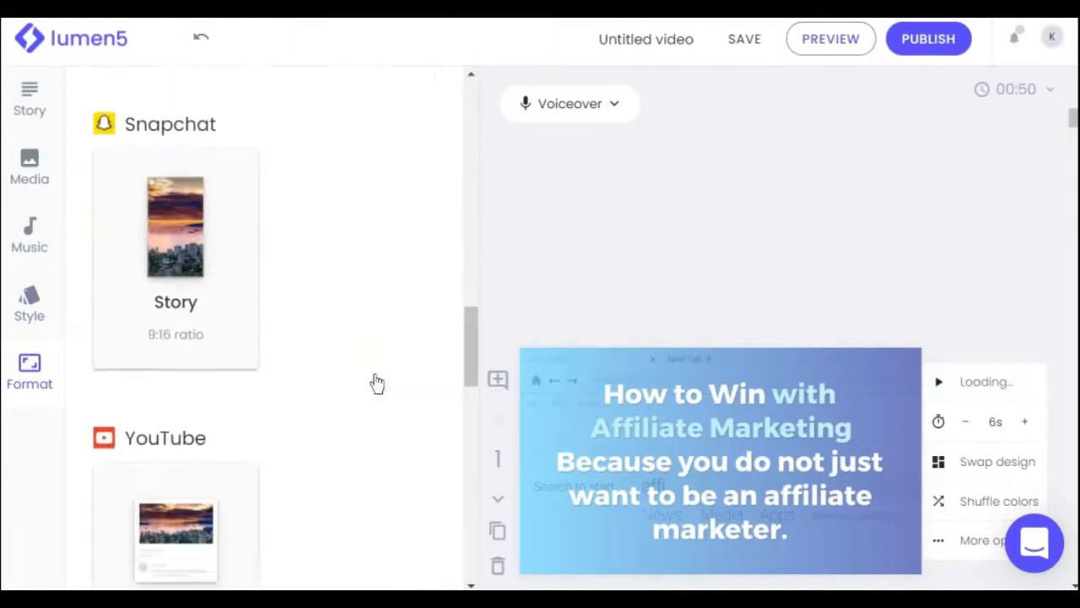
left_click_drag(477, 350, 38, 101)
left_click(38, 101)
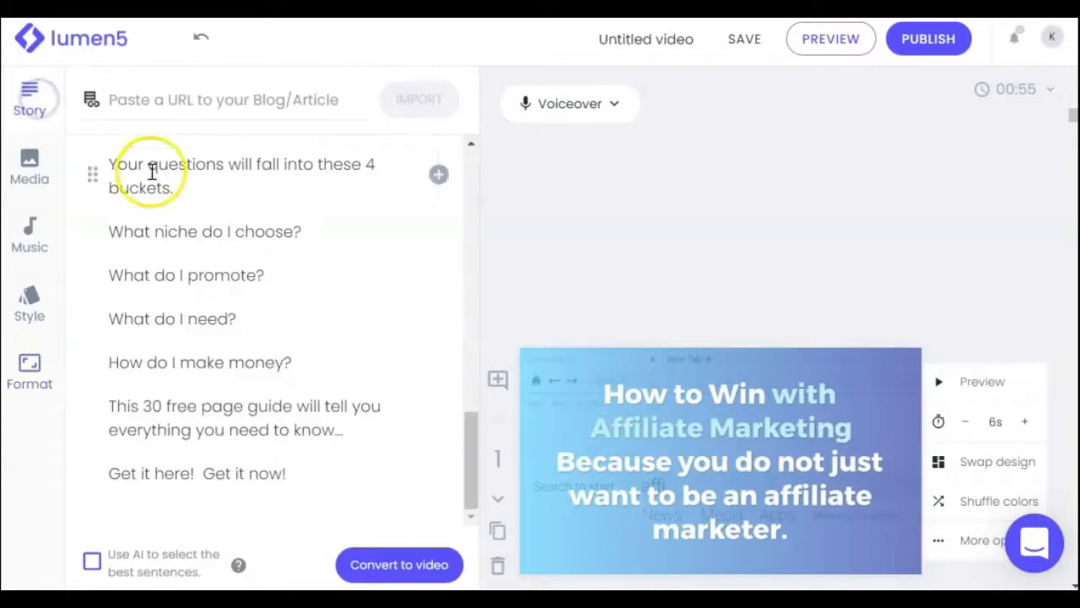
scroll(313, 345, "up", 5)
scroll(317, 345, "up", 4)
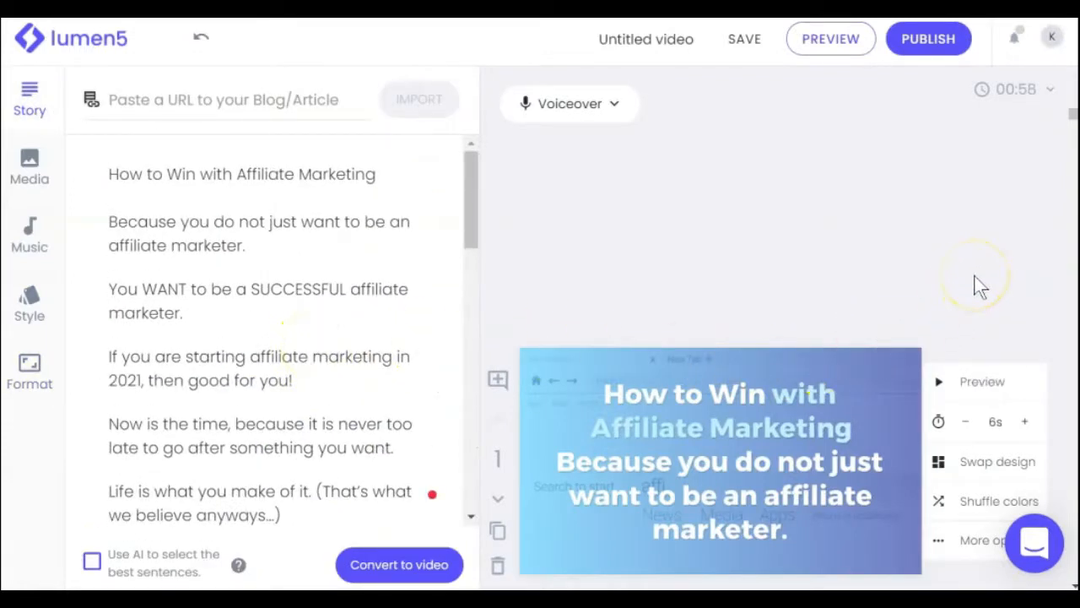
Swap the second scene to the full-image design with small centered highlighted text, and open its scene options
scroll(959, 291, "down", 1)
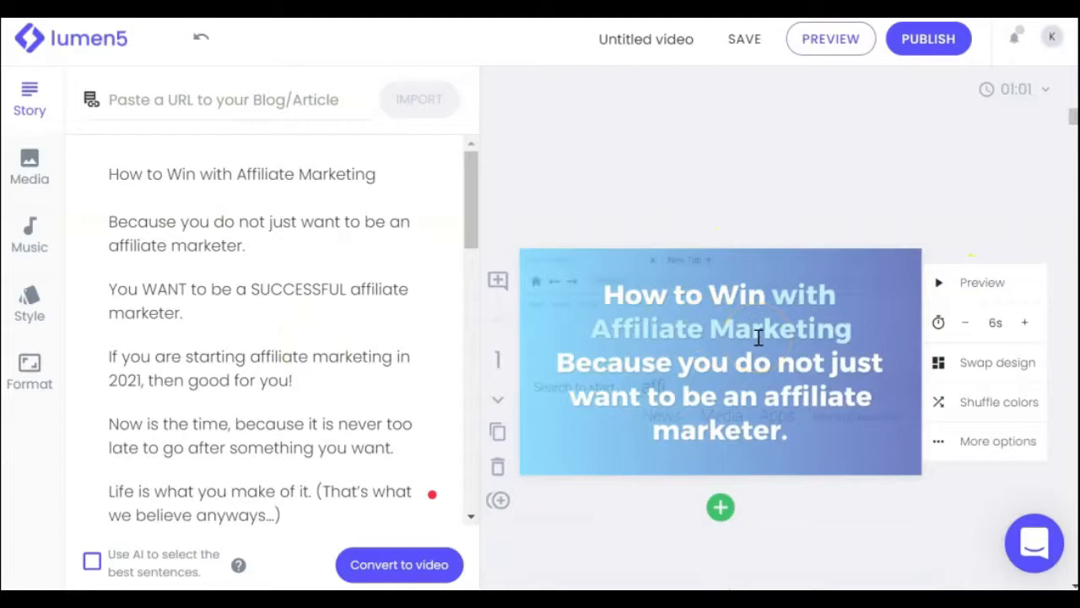
scroll(758, 337, "down", 3)
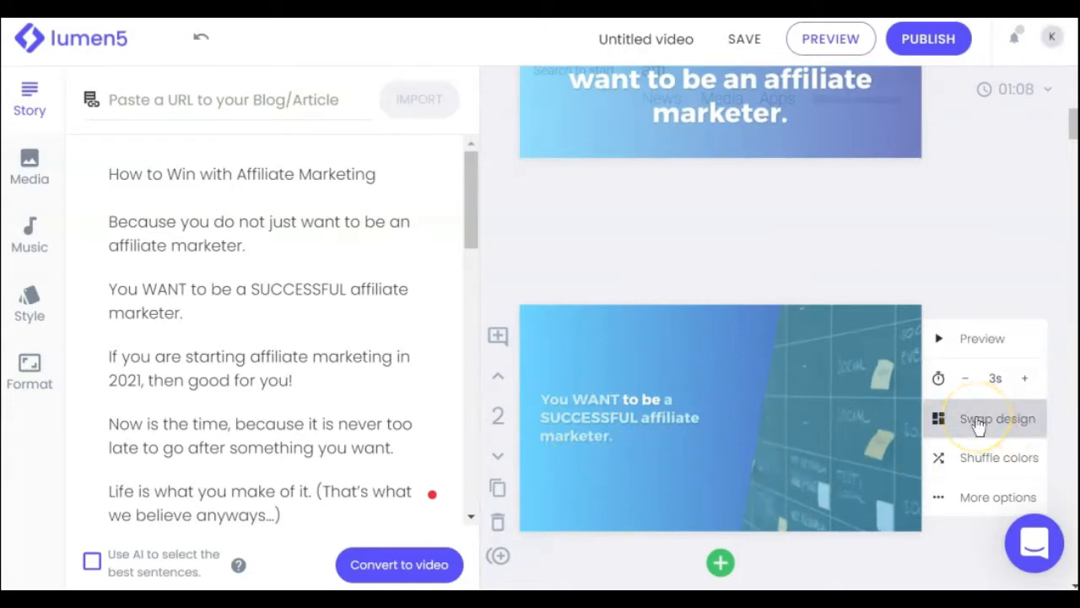
left_click(978, 422)
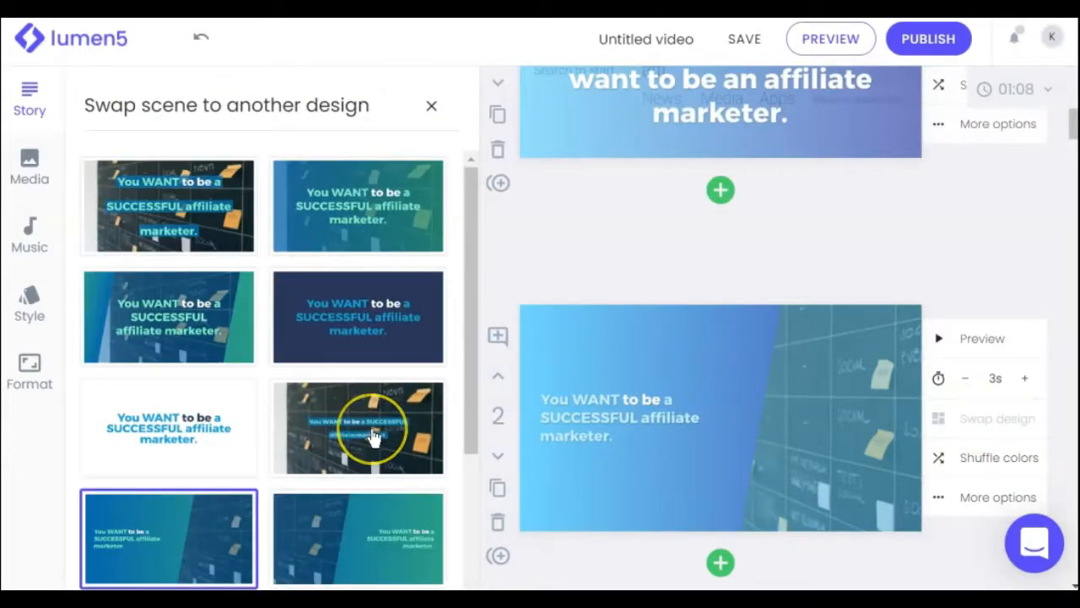
left_click(374, 436)
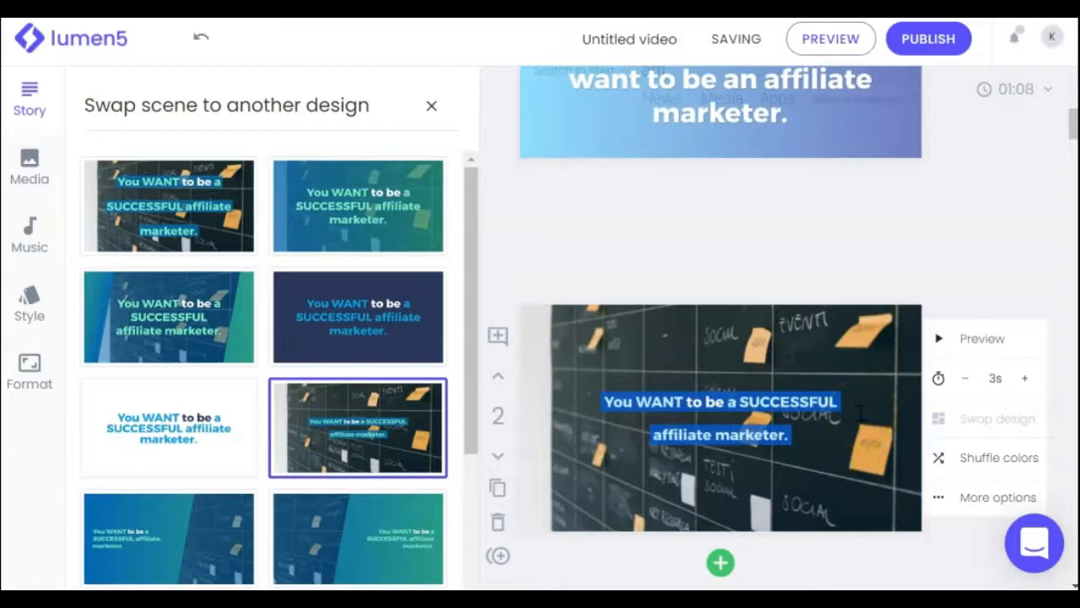
scroll(859, 412, "down", 1)
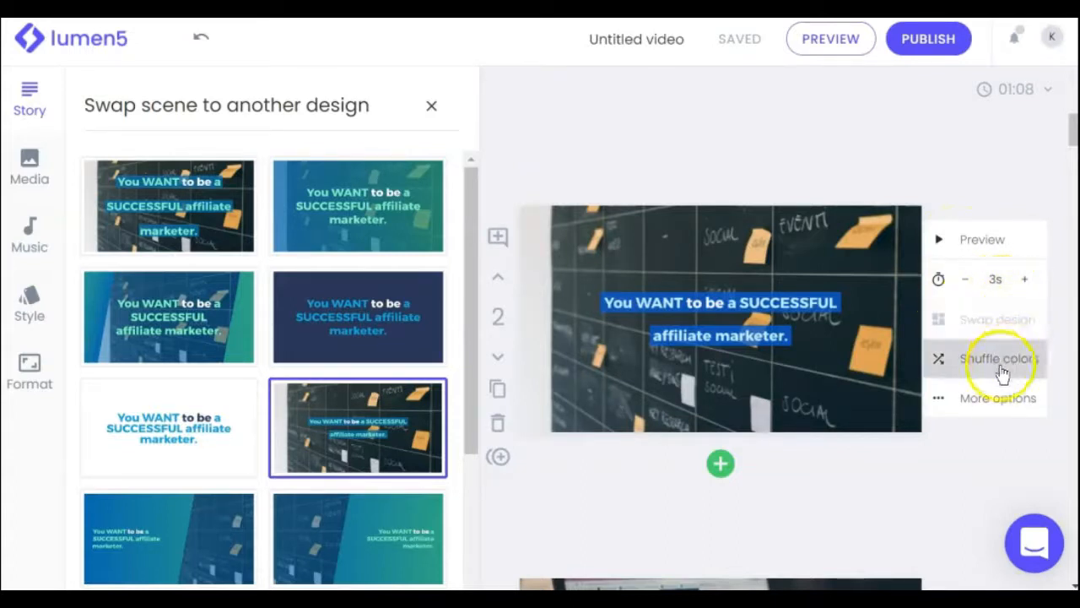
left_click(952, 407)
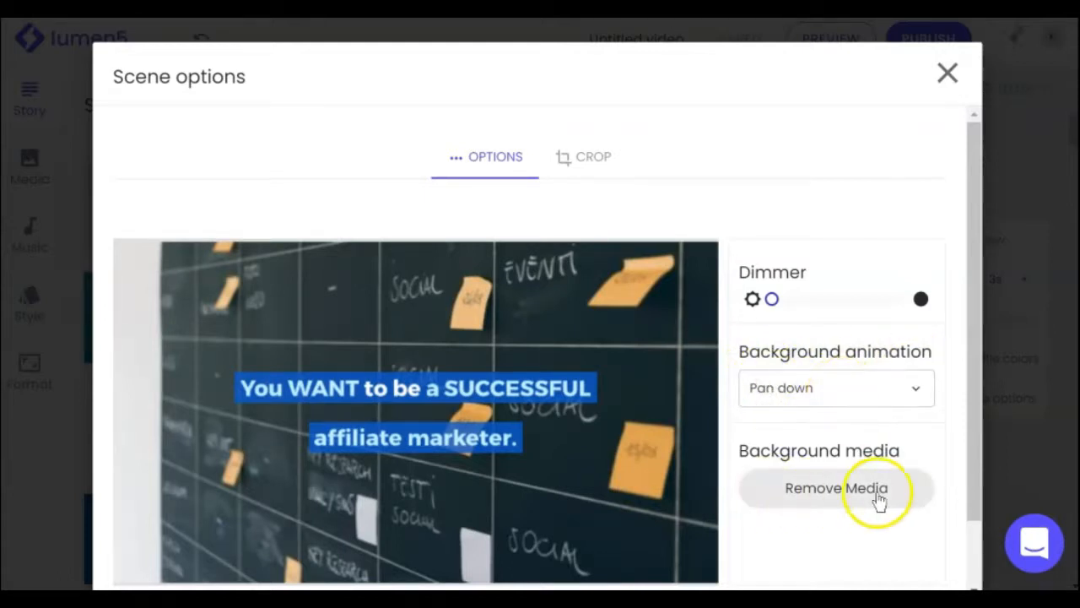
Close the scene options, then highlight the word "2021" in the third scene's text and view the highlight colors
left_click(948, 72)
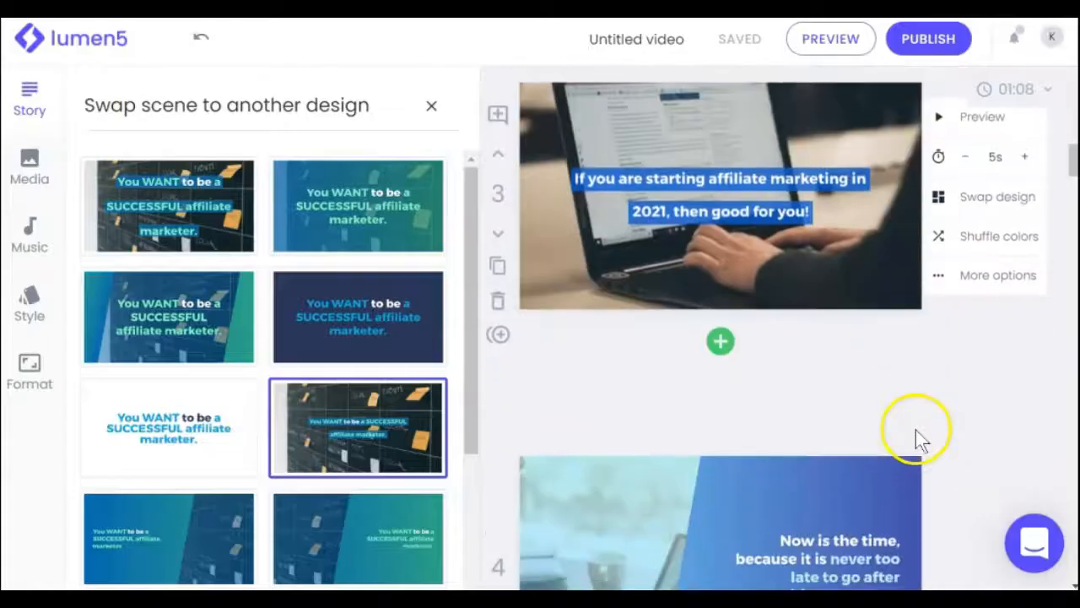
scroll(916, 430, "down", 2)
scroll(915, 430, "up", 2)
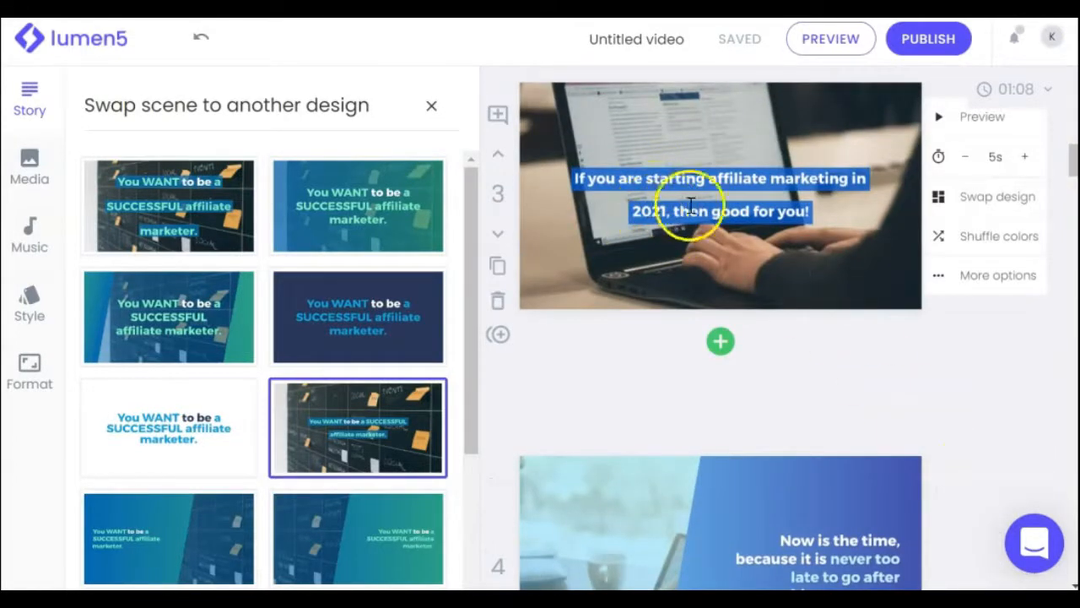
left_click(737, 127)
left_click(694, 287)
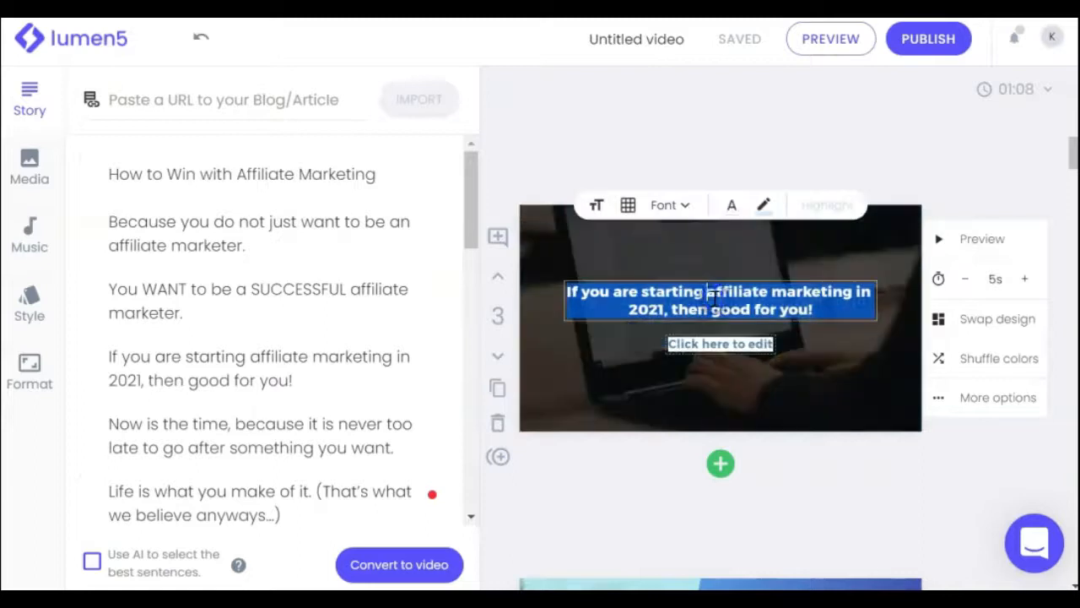
left_click(672, 309)
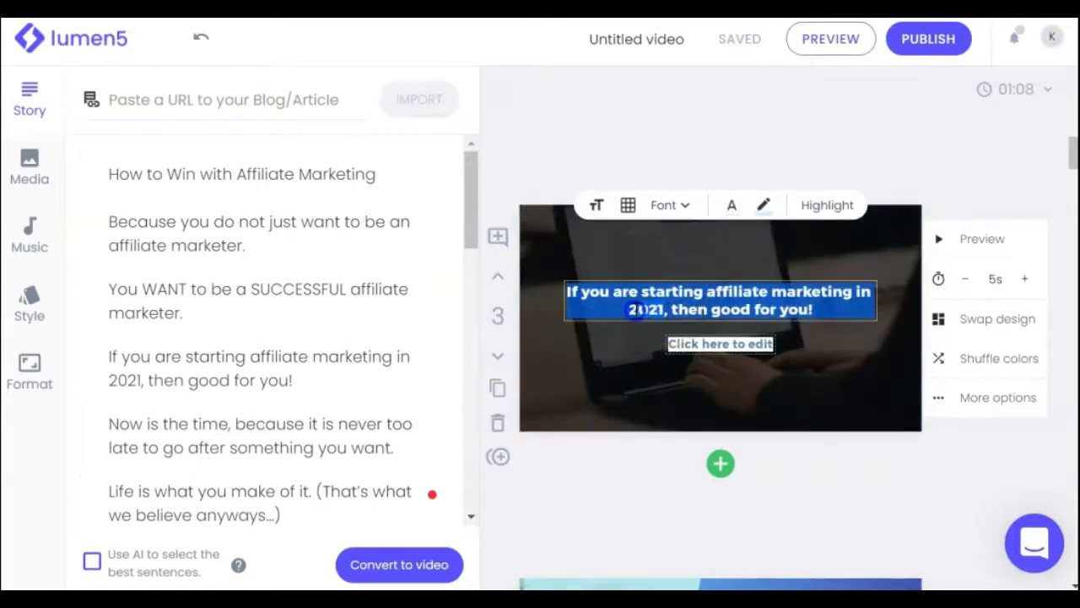
left_click(828, 206)
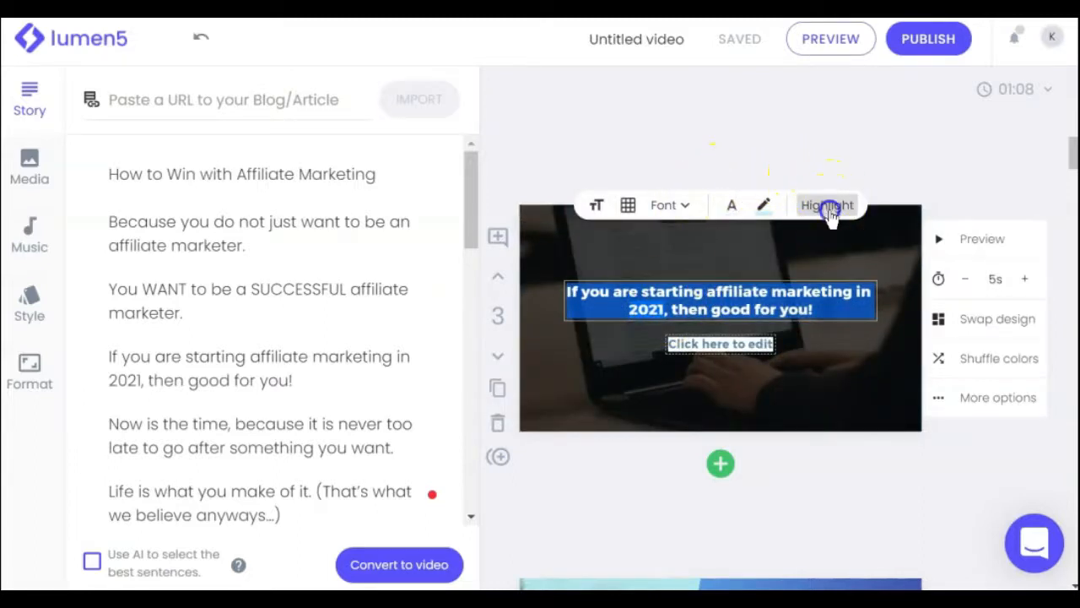
left_click(752, 208)
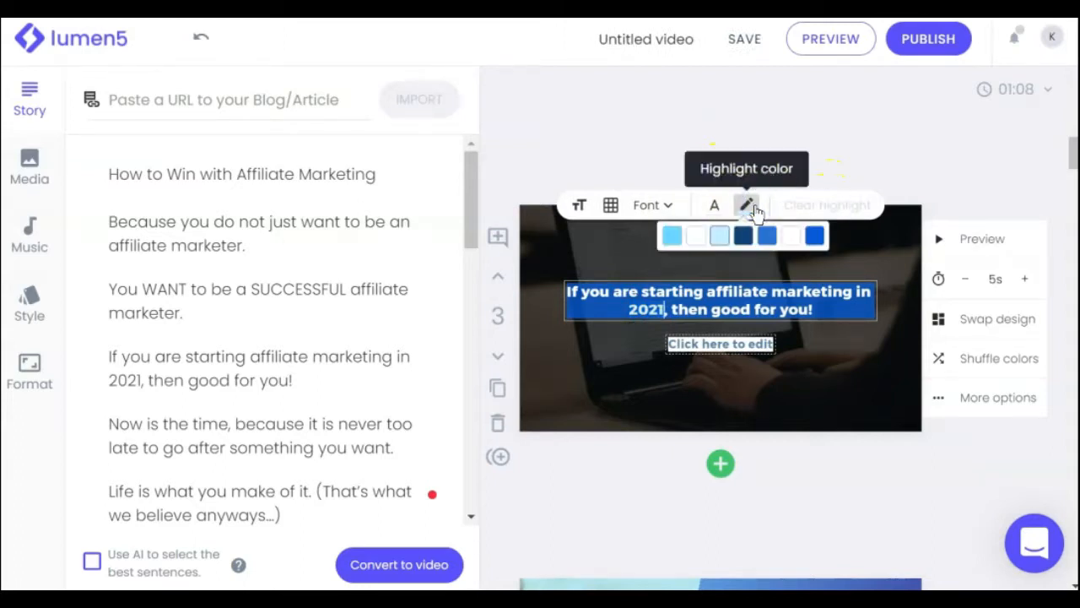
left_click(755, 206)
left_click(968, 171)
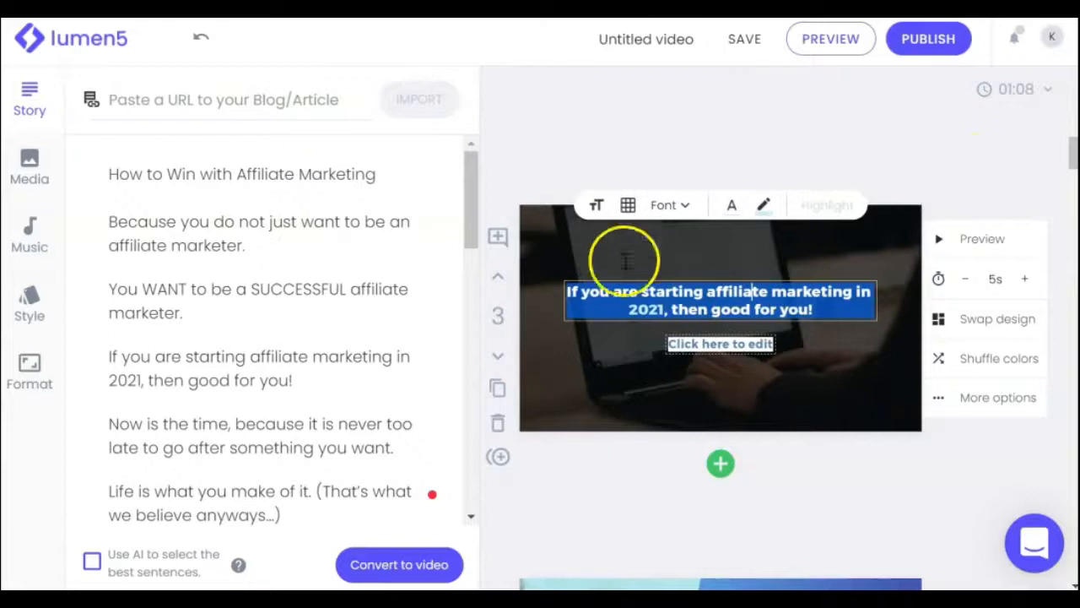
Move the third scene's text to the bottom-center position and look through its size, font and text color options
left_click(597, 209)
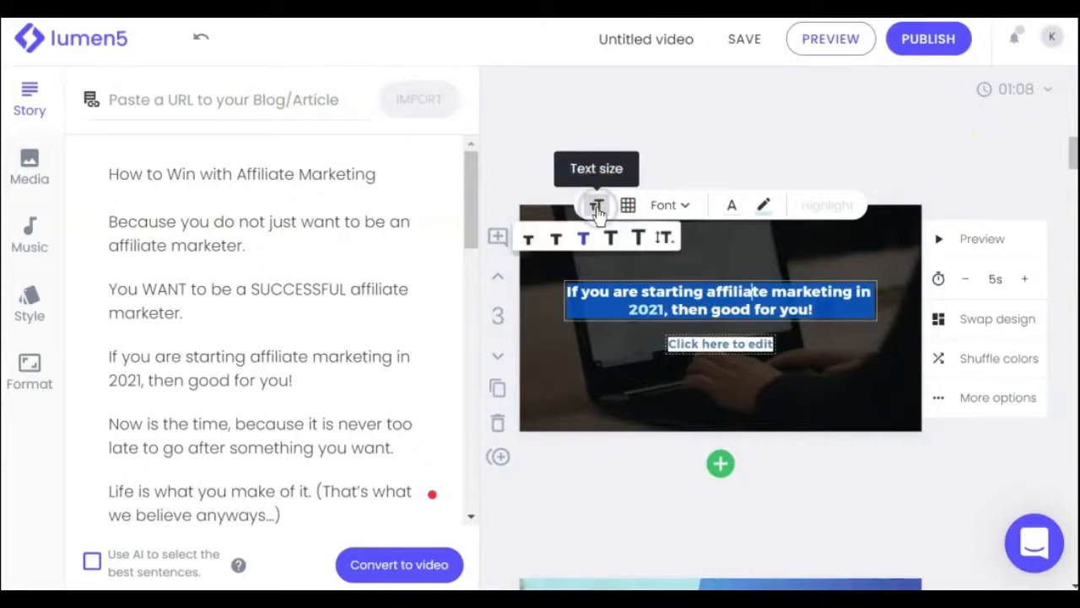
left_click(628, 205)
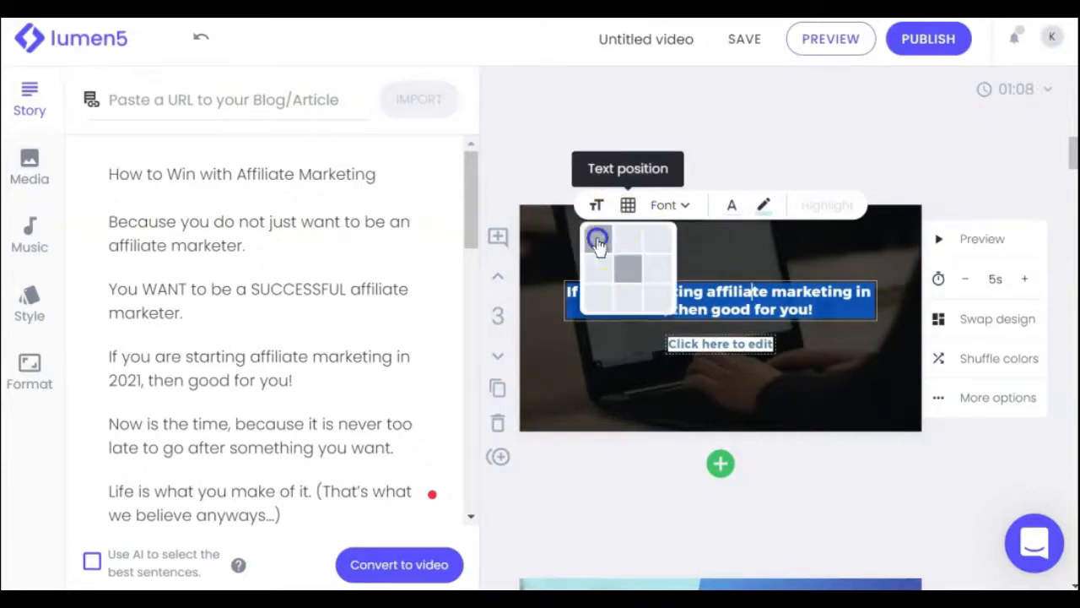
left_click(595, 239)
left_click(627, 205)
left_click(626, 295)
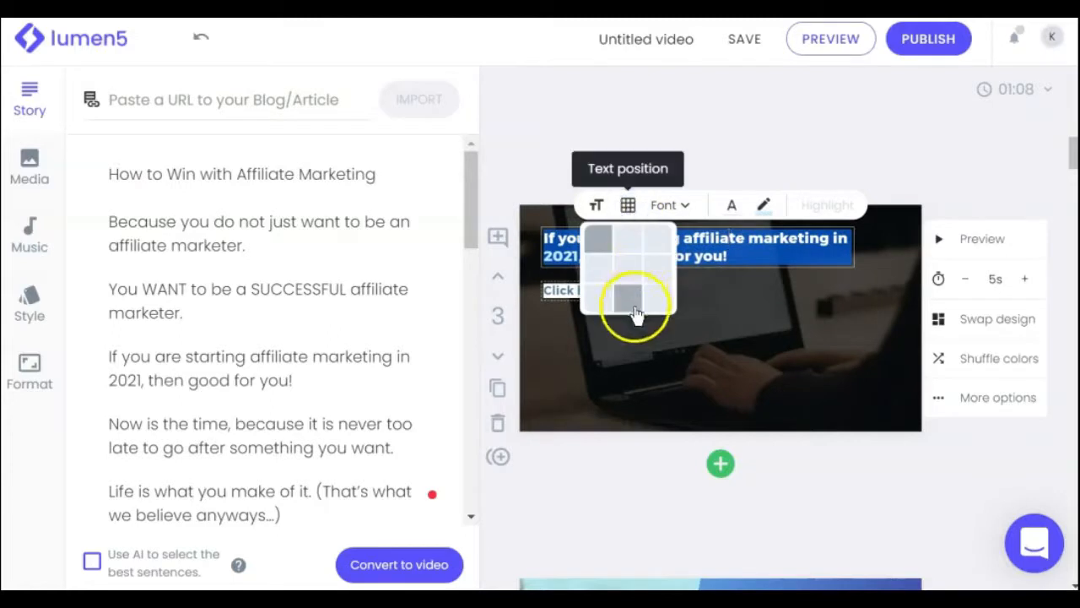
left_click(627, 205)
left_click(669, 205)
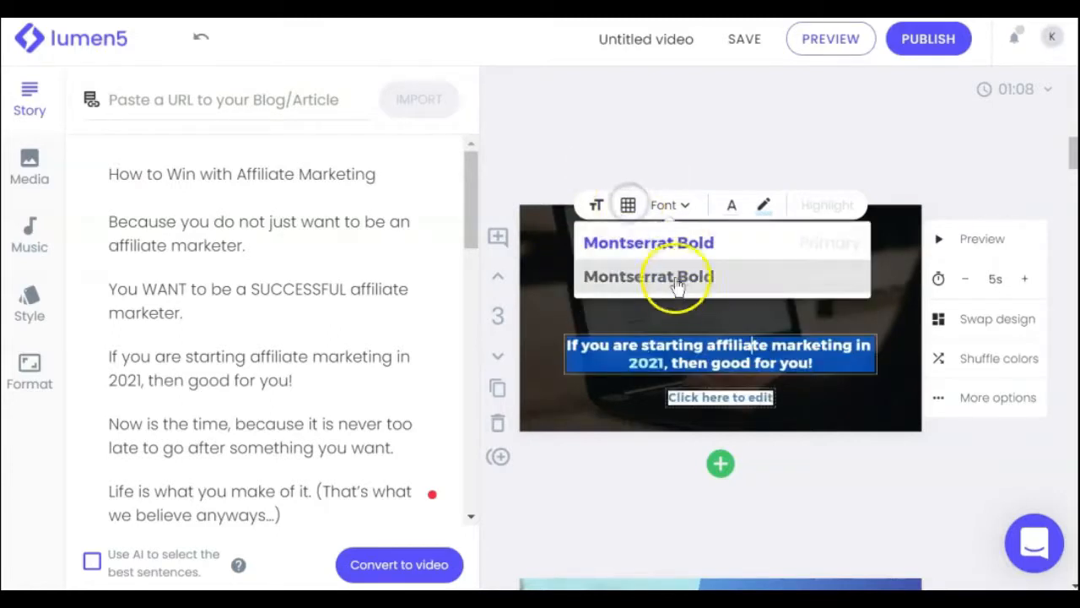
left_click(730, 206)
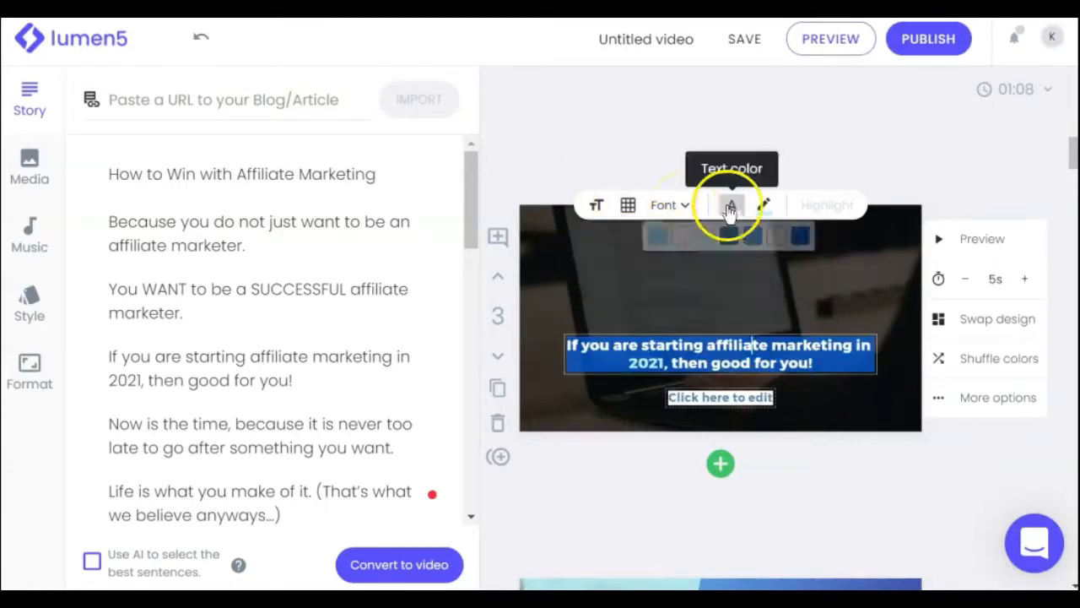
left_click(730, 206)
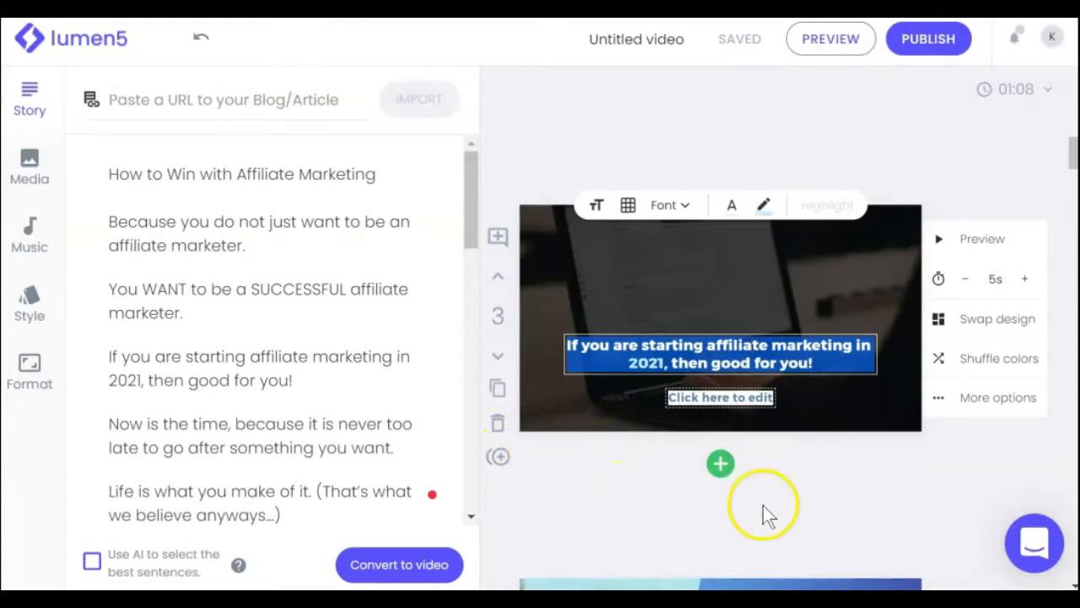
Add a new scene at the end of the video, after the "This 30 free page guide" scene
scroll(763, 509, "down", 10)
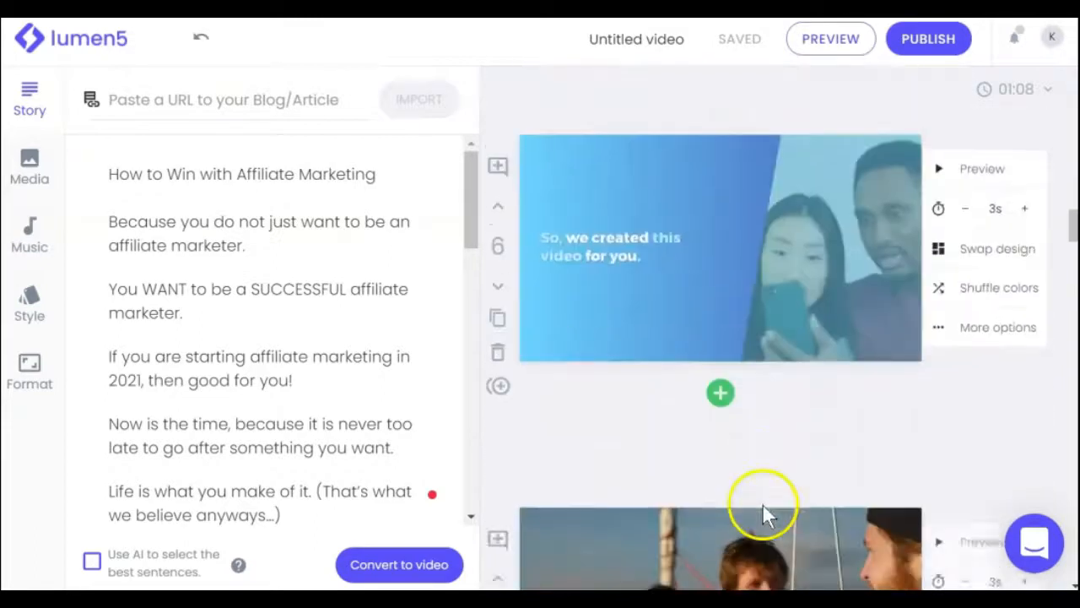
scroll(762, 512, "down", 20)
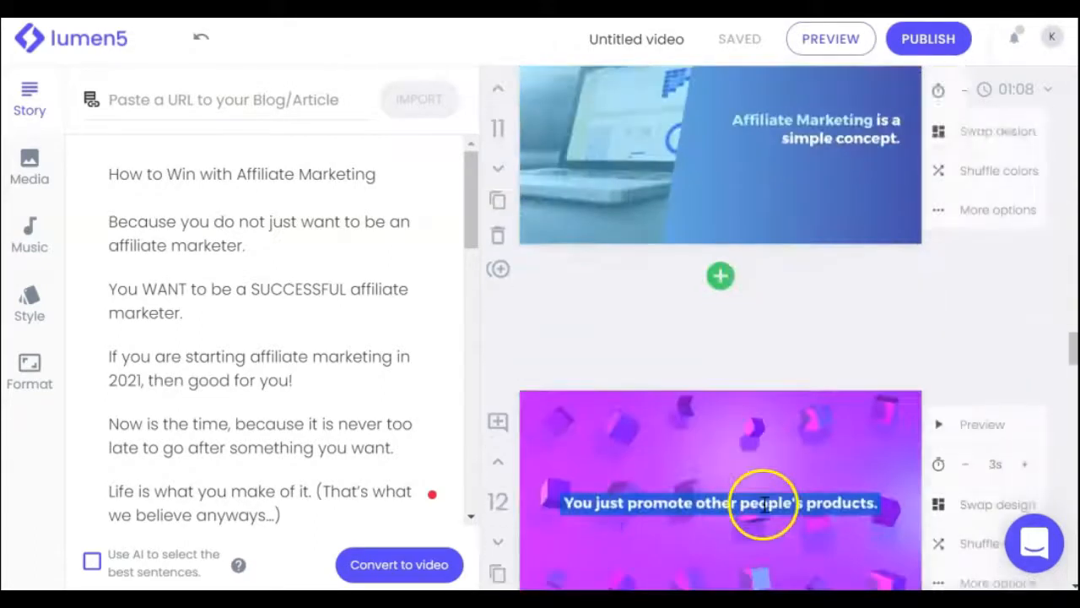
scroll(763, 506, "down", 15)
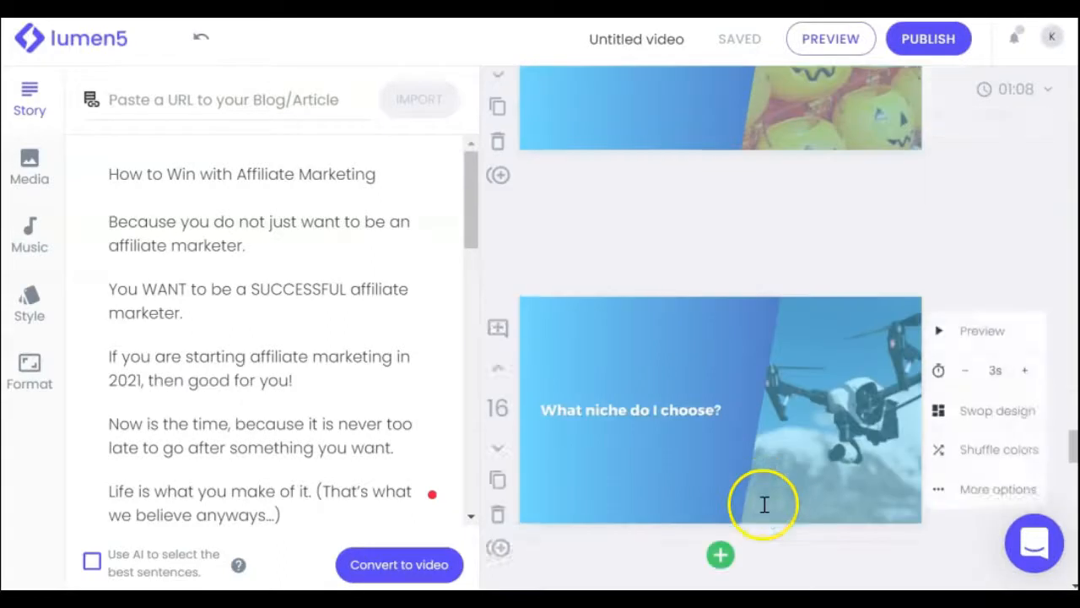
scroll(762, 507, "down", 12)
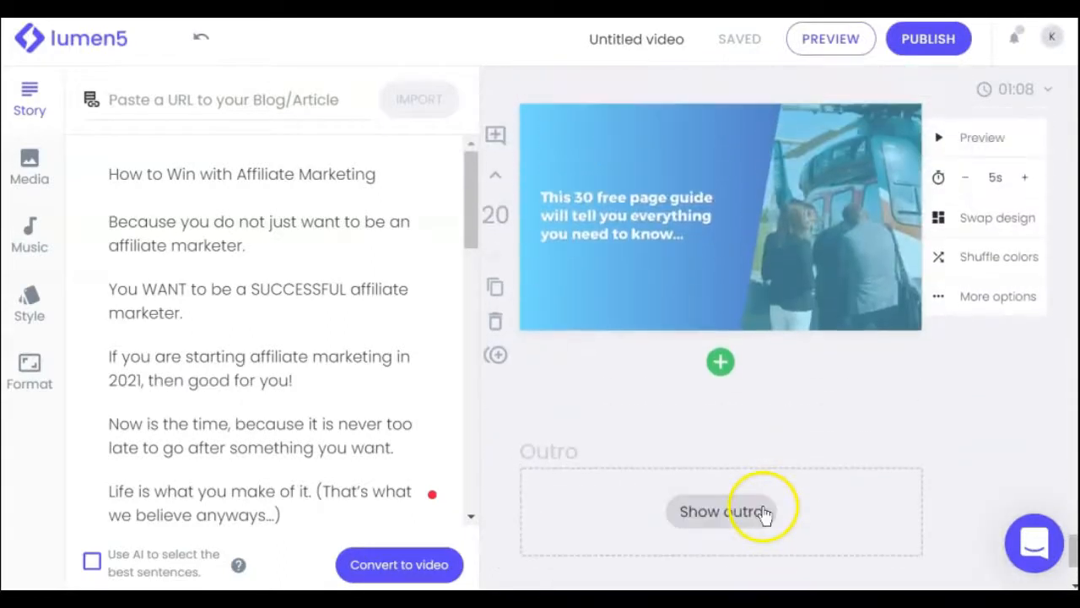
scroll(339, 321, "down", 5)
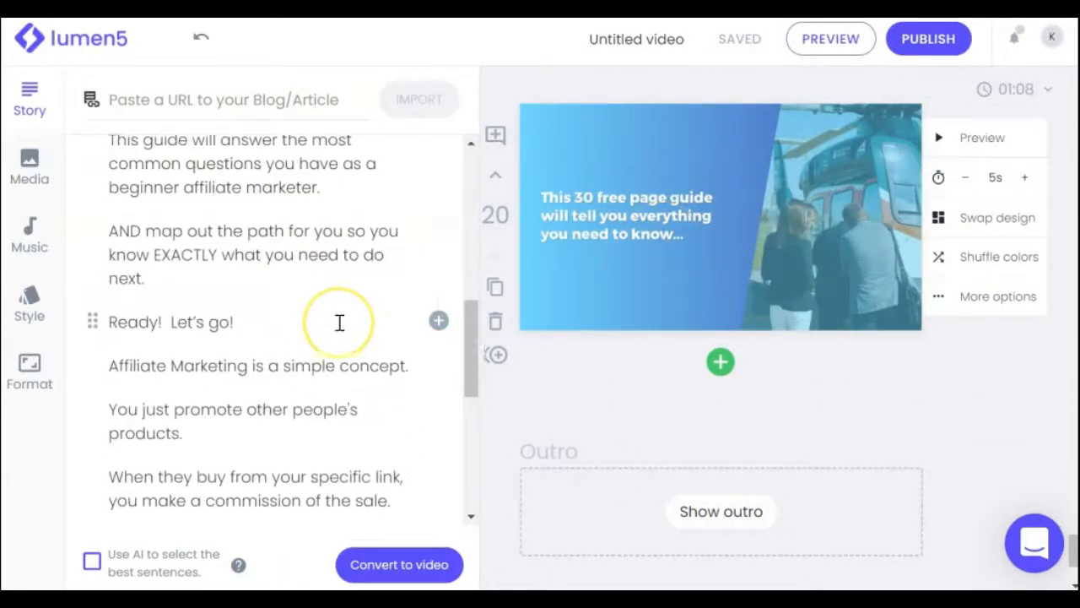
scroll(339, 322, "down", 5)
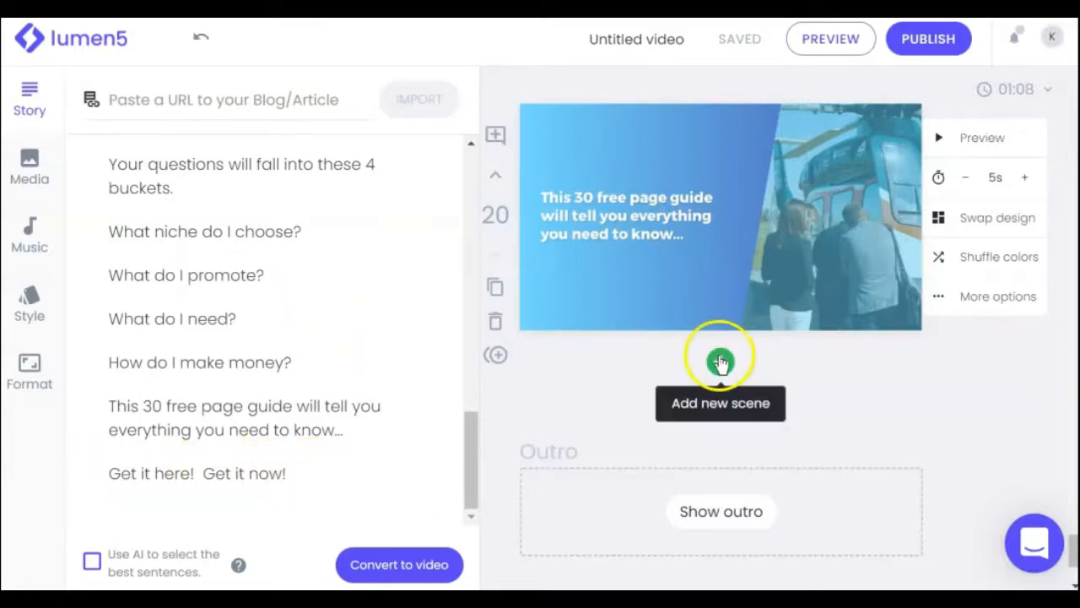
left_click(720, 361)
left_click(511, 416)
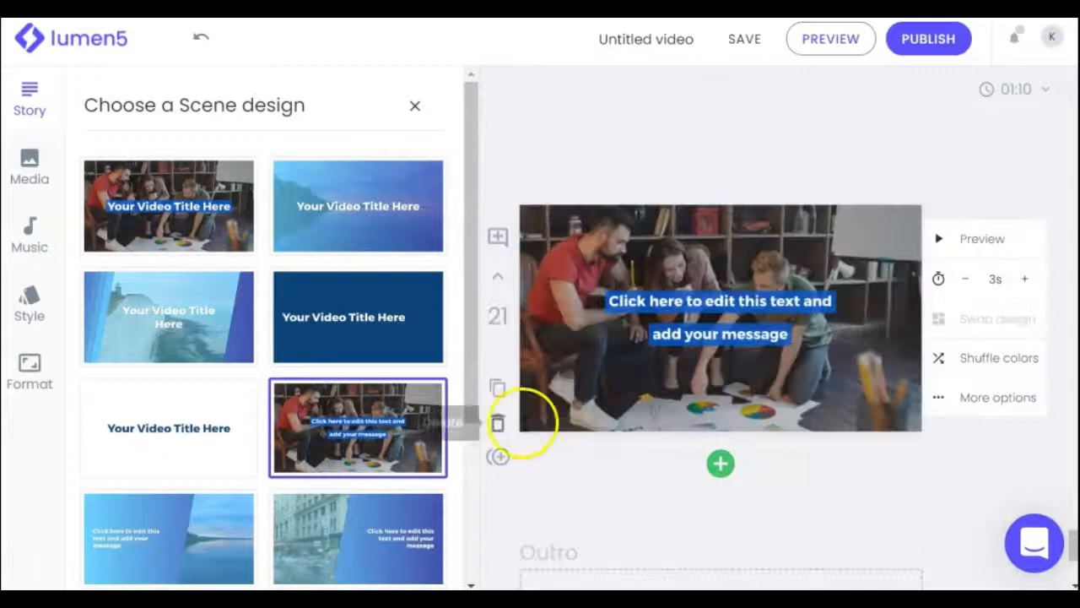
Copy the closing script line "Get it here! Get it now!" into the new last scene and highlight part of it
right_click(246, 471)
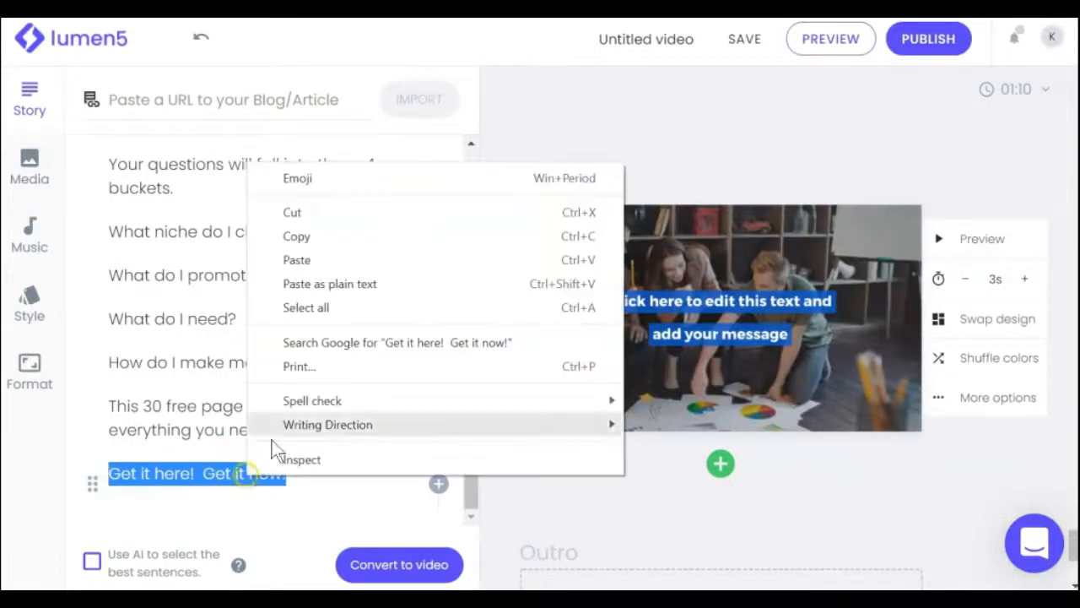
left_click(305, 238)
left_click(867, 305)
right_click(725, 292)
left_click(656, 391)
left_click(696, 292)
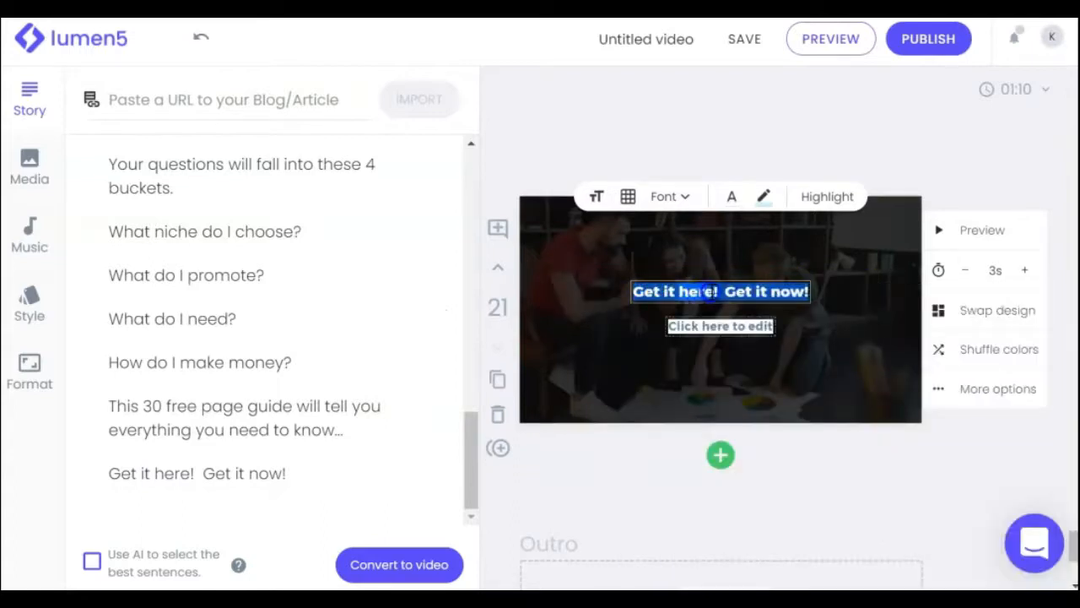
left_click(829, 198)
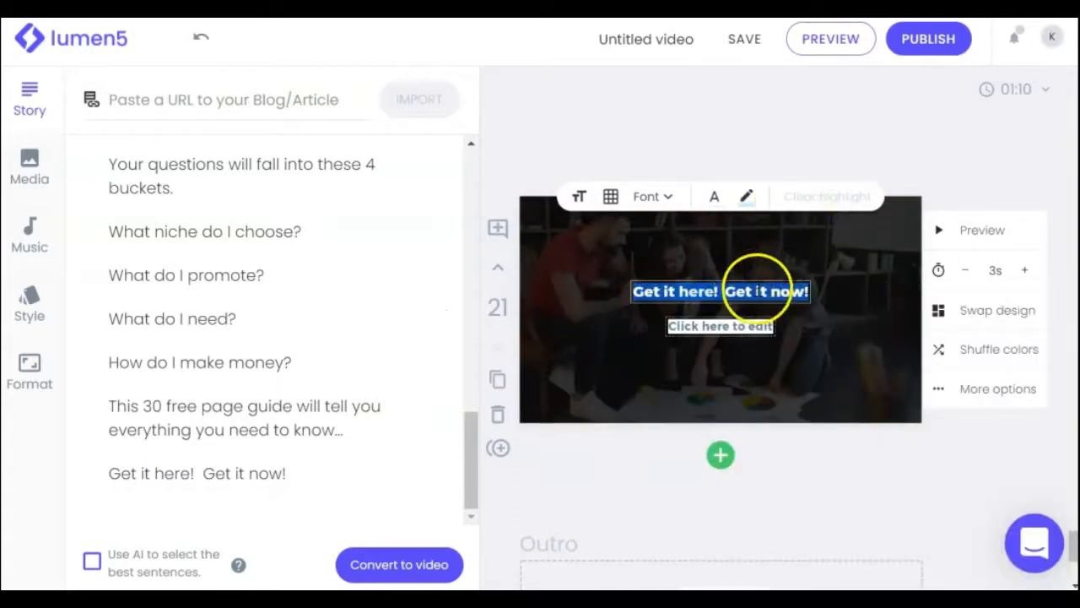
Return to the first scene and search the media library for "affiliate marketing"
scroll(756, 291, "down", 3)
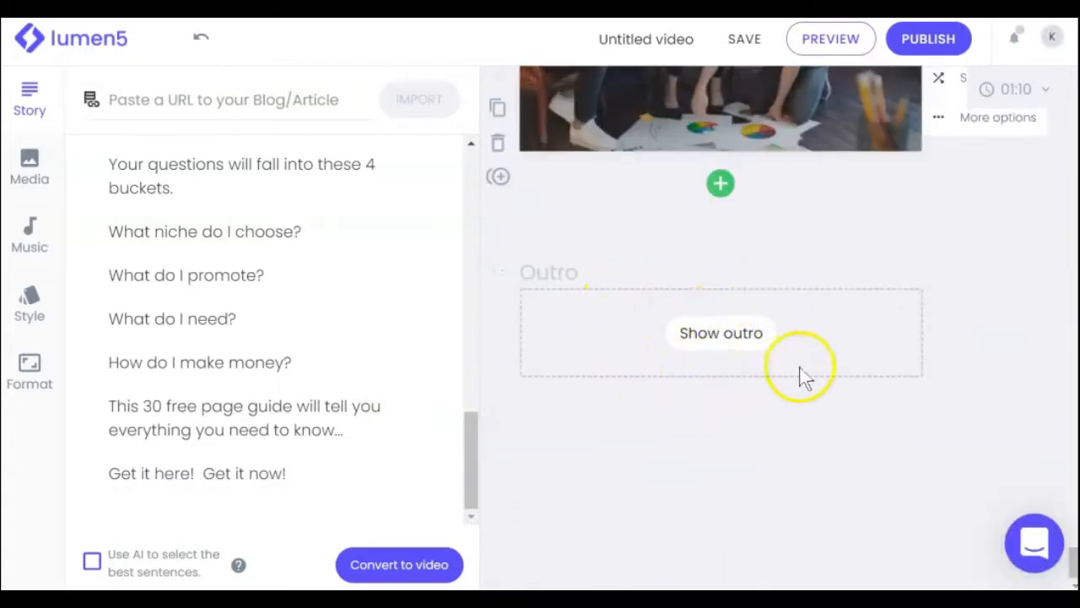
scroll(883, 366, "up", 15)
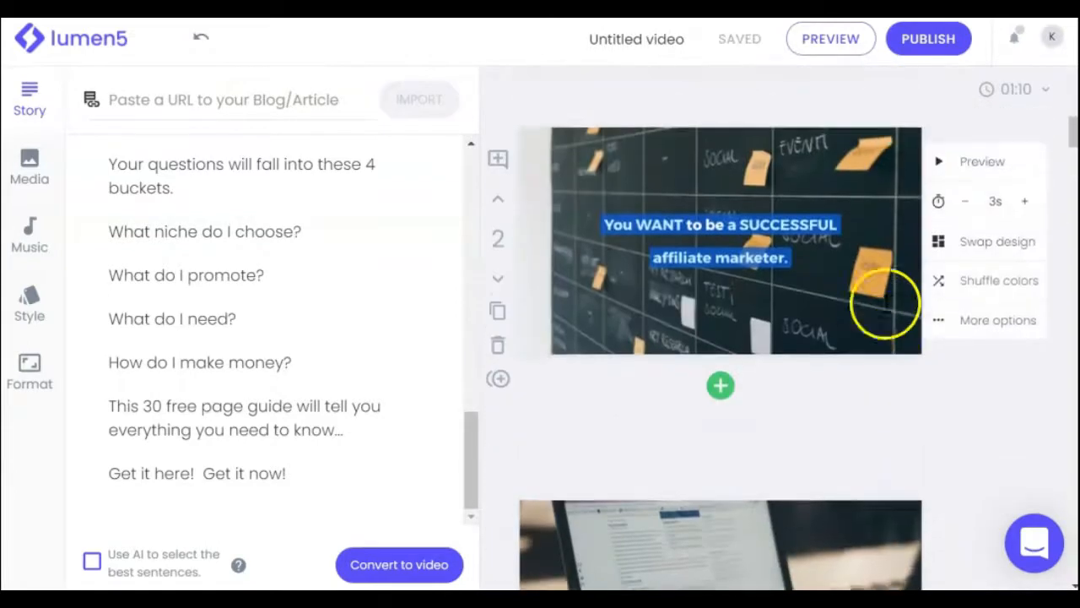
scroll(885, 304, "up", 7)
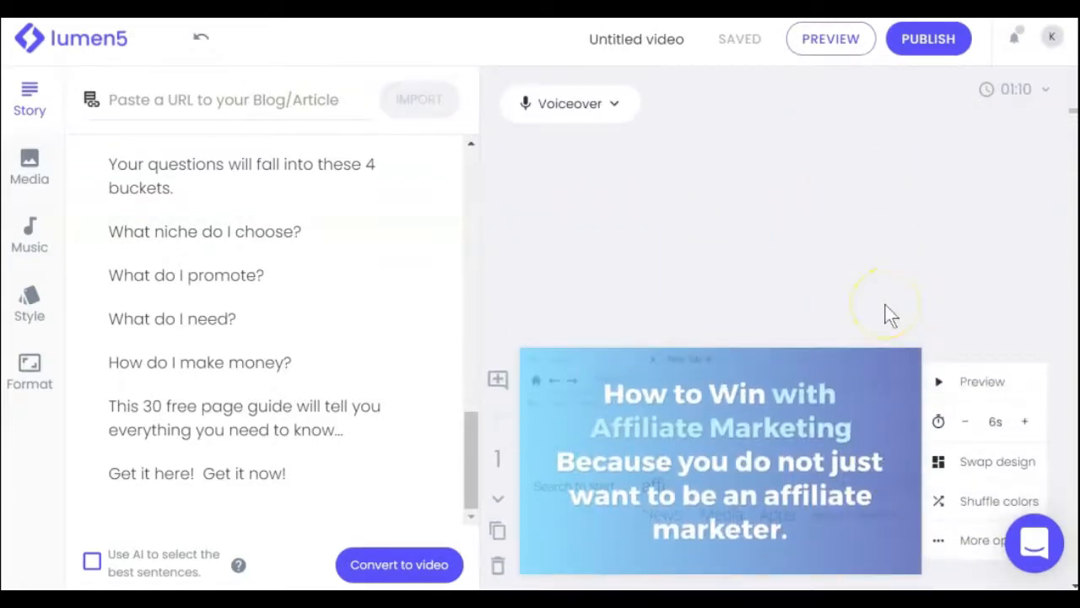
scroll(885, 314, "down", 1)
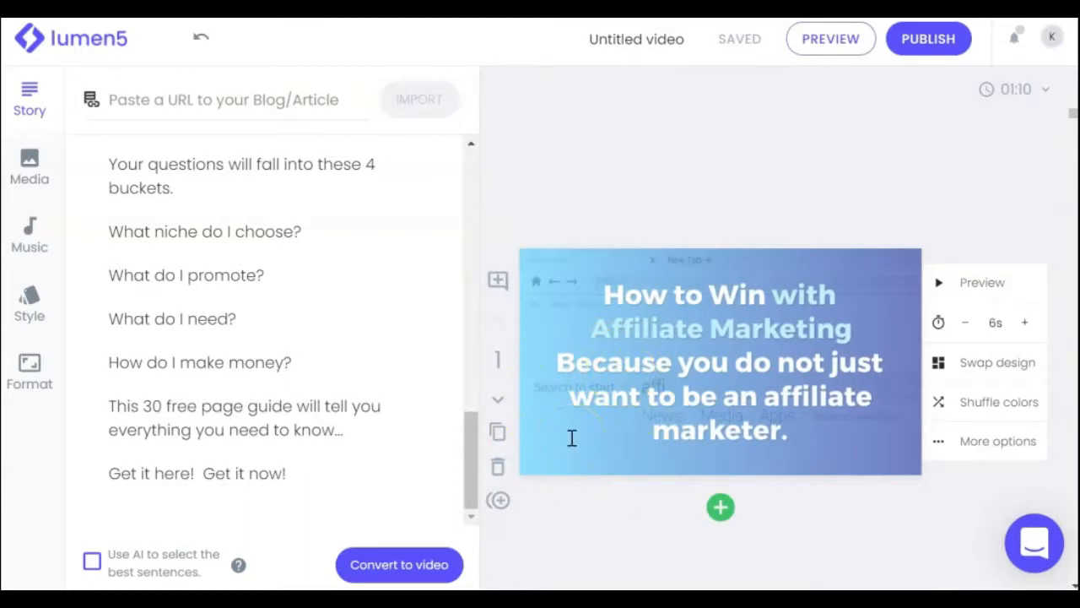
scroll(571, 437, "down", 1)
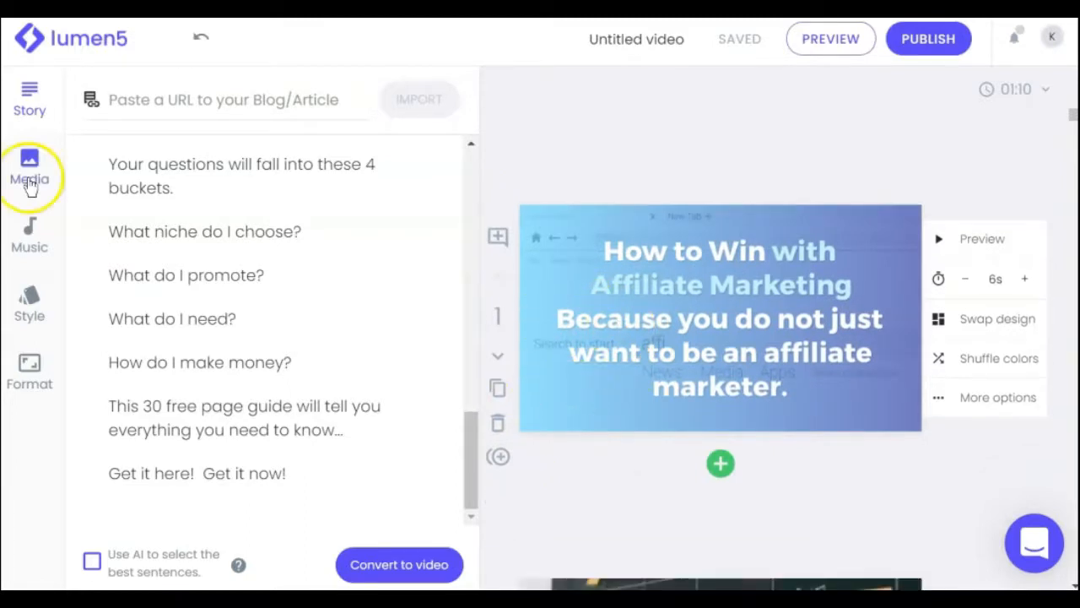
left_click(29, 177)
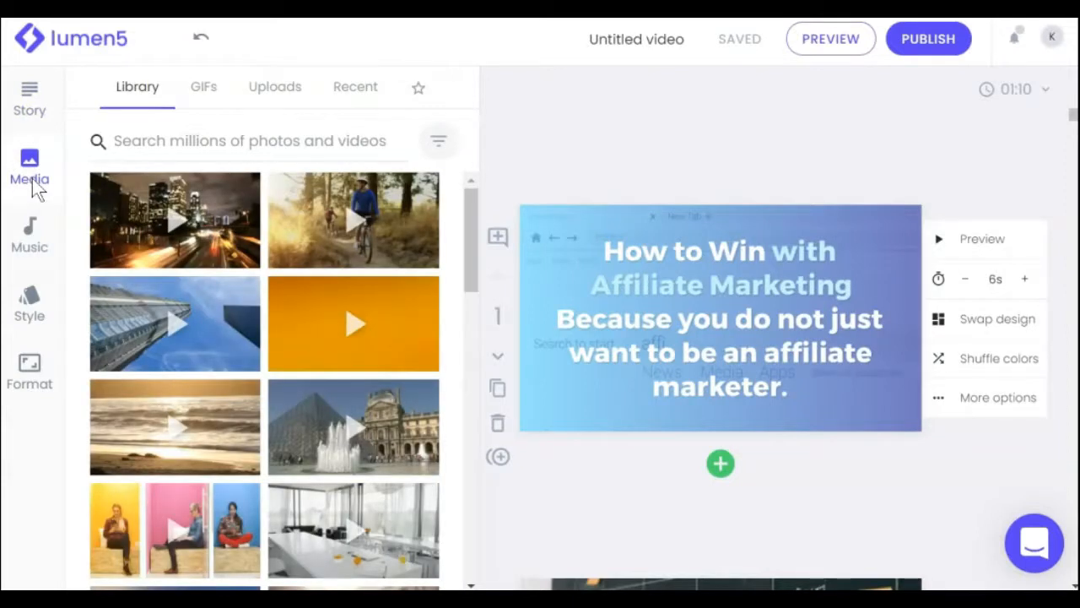
left_click(41, 187)
left_click(178, 137)
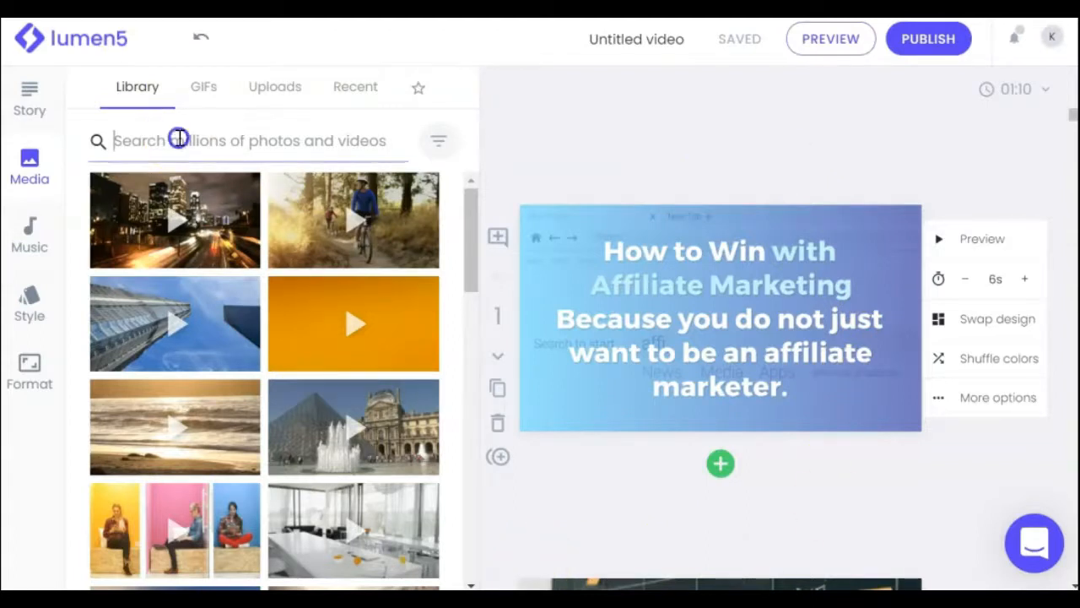
type("dffiliate marketing")
key("Return")
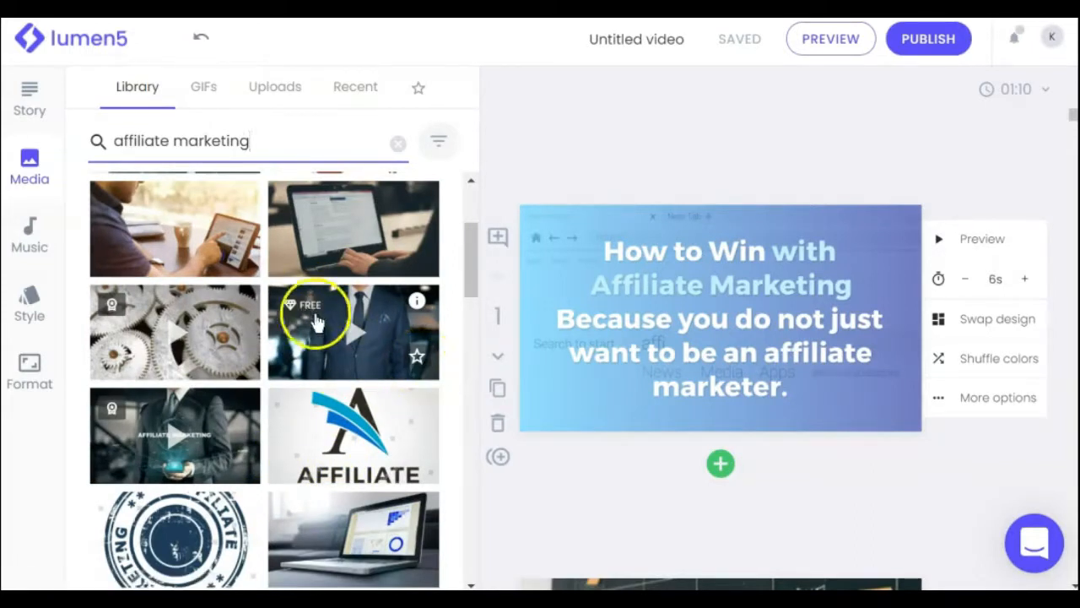
Set the free suited-businessman clip as the first scene's background and swap it to the full-image design with small centered highlighted text
mouse_move(297, 308)
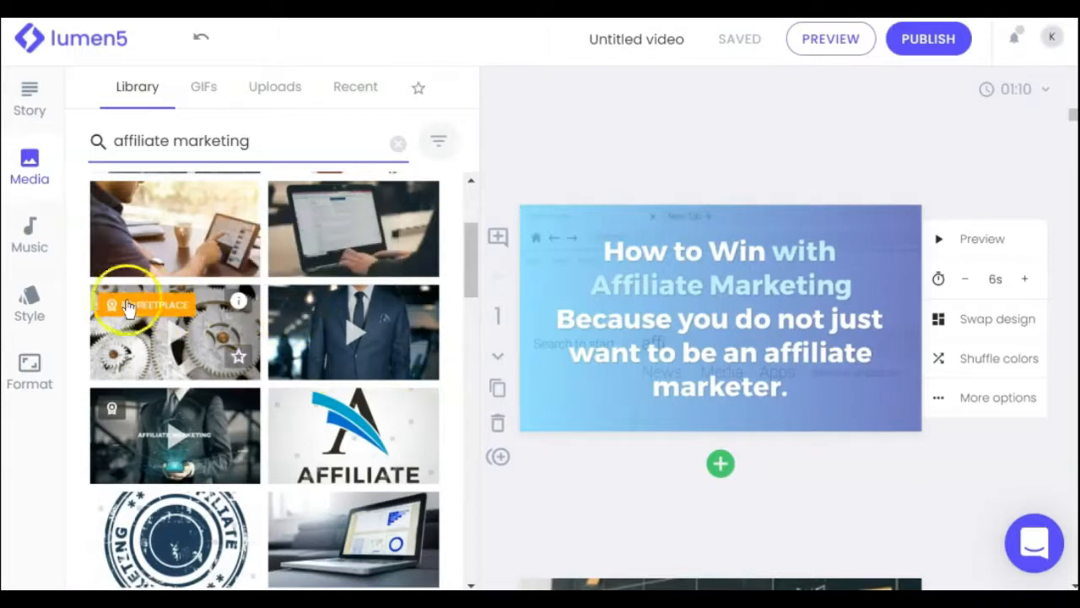
mouse_move(156, 310)
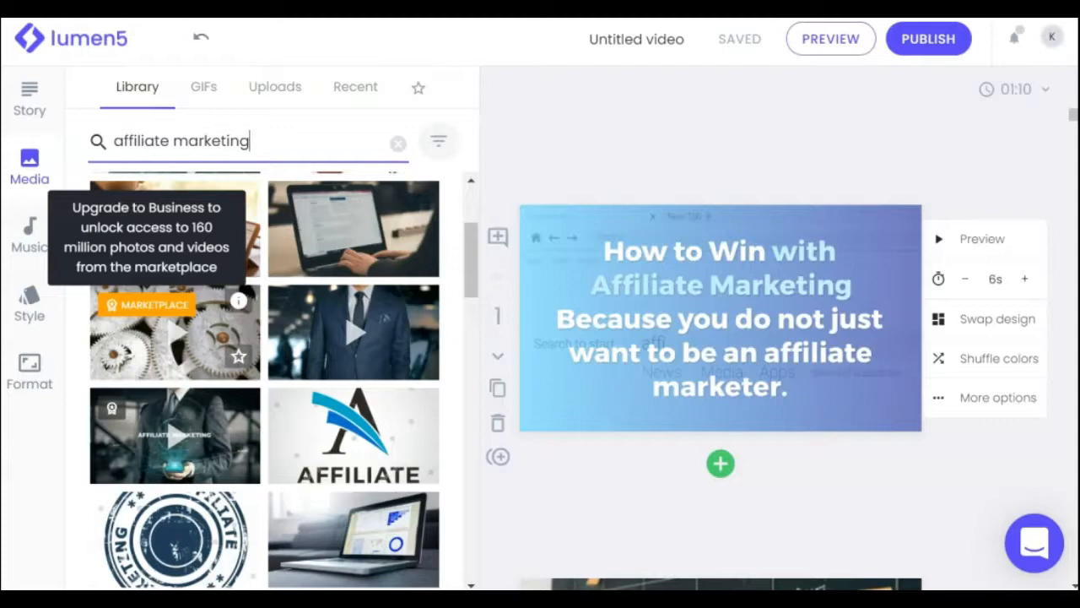
left_click(369, 333)
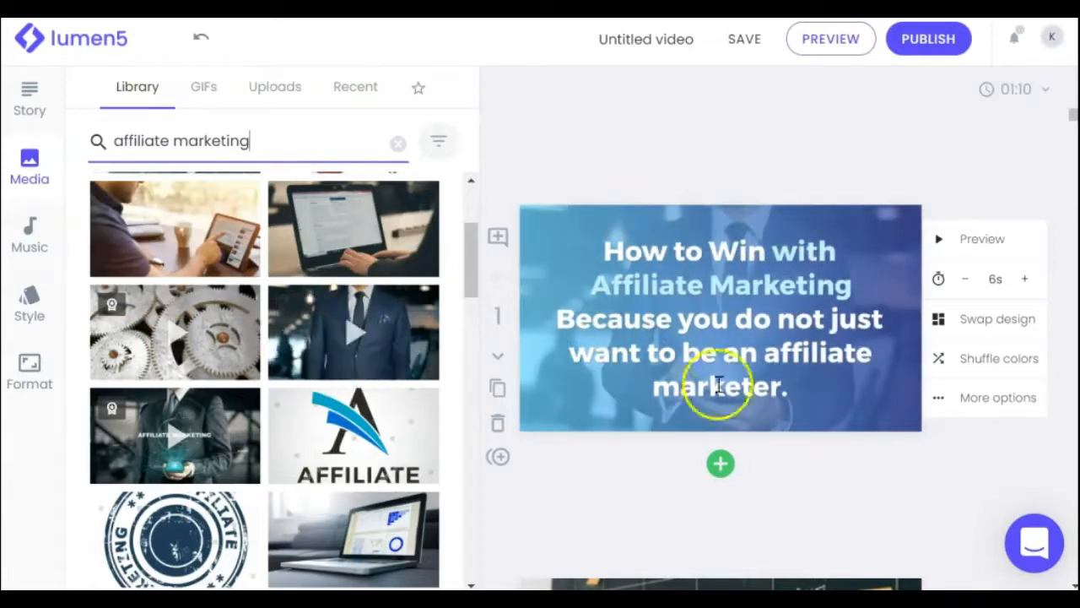
left_click(1001, 317)
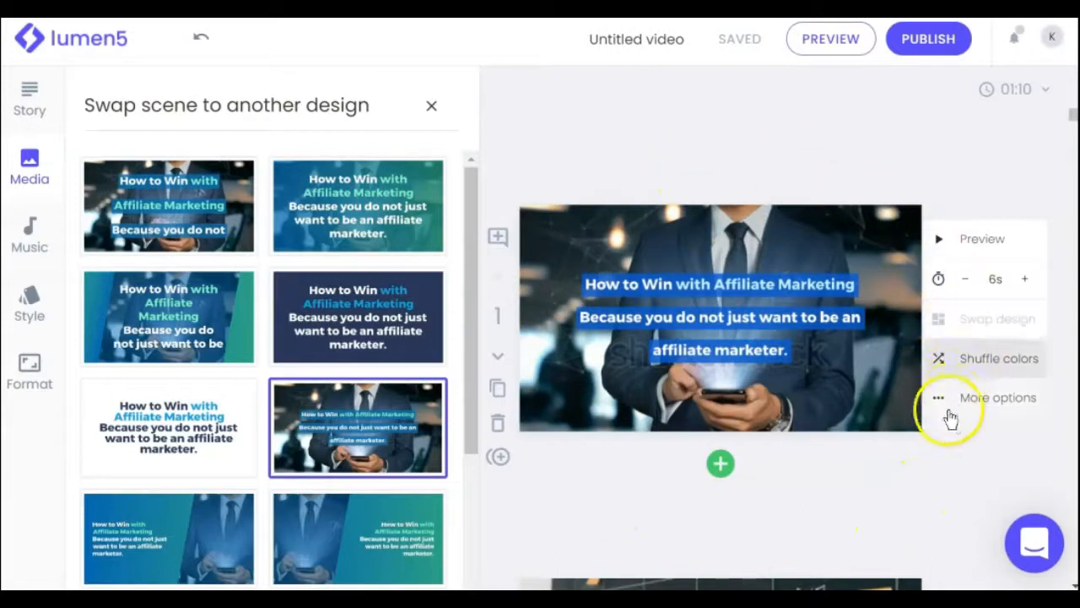
Open the window for recording your own voiceover, look over its timeline and microphone settings, and close it without recording
scroll(567, 212, "up", 2)
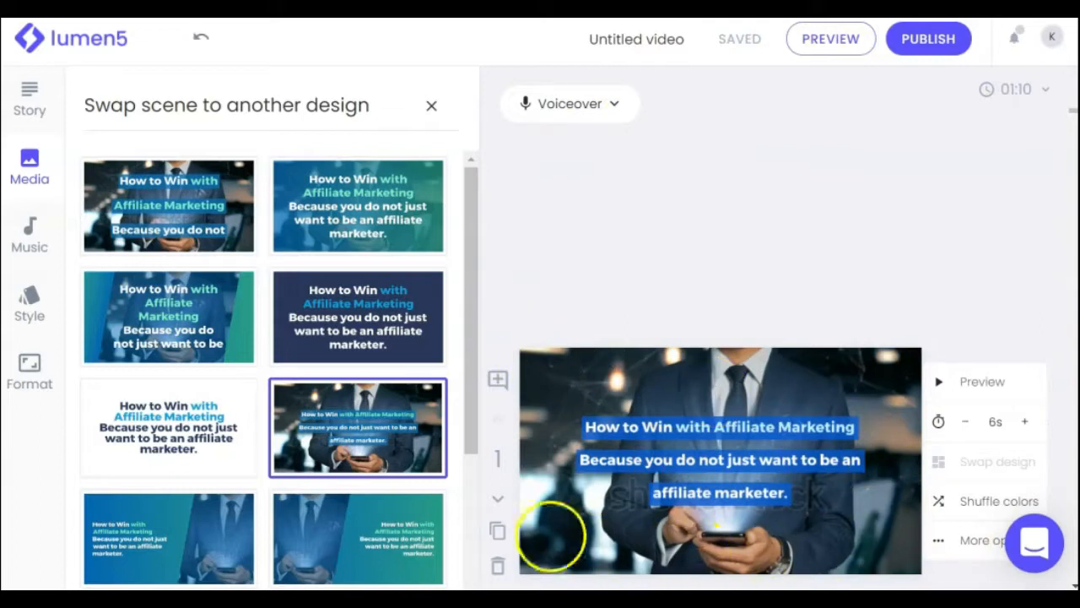
left_click(604, 108)
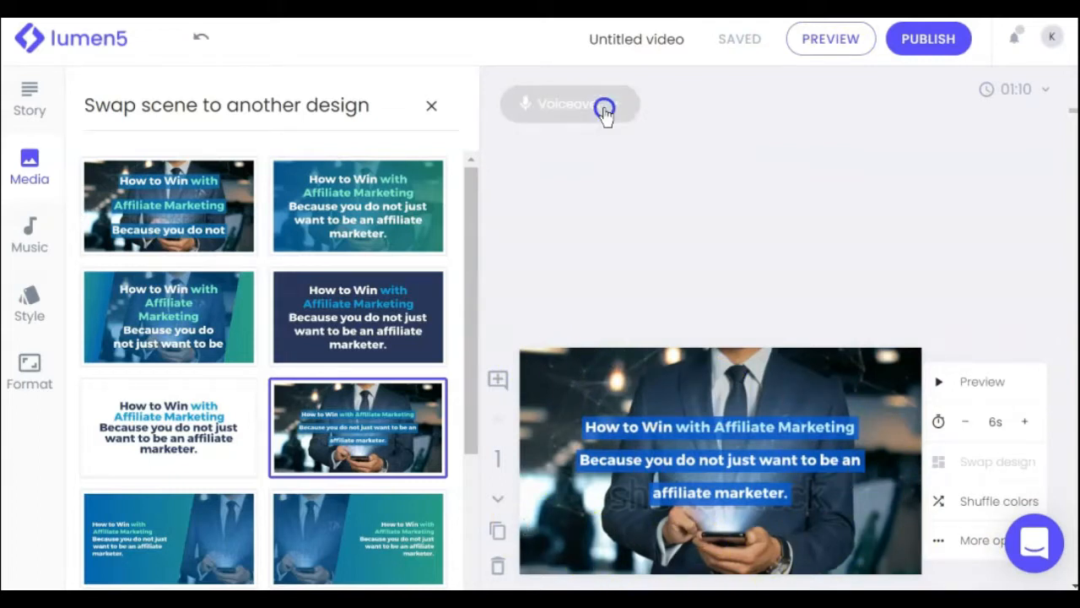
scroll(868, 498, "down", 3)
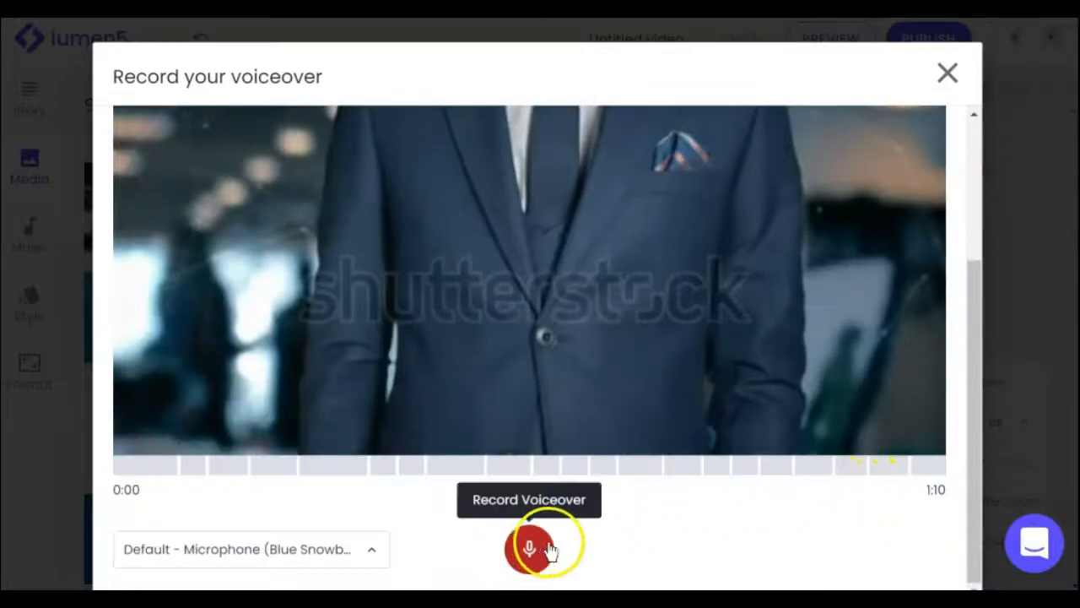
scroll(877, 535, "up", 3)
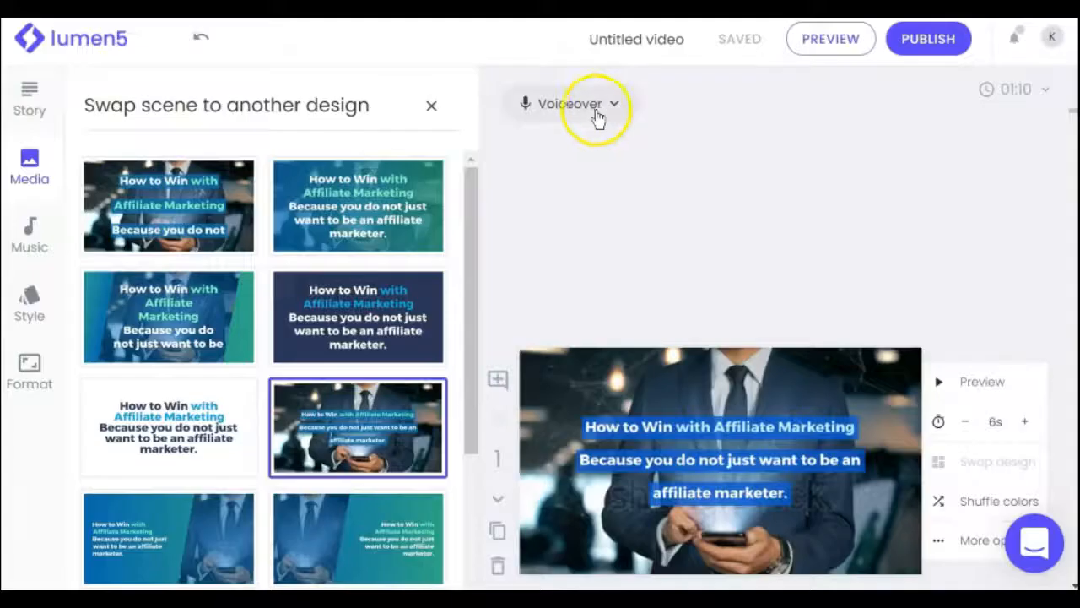
Read the explanation of the AI voiceover option and turn AI voiceover on for the video
left_click(598, 109)
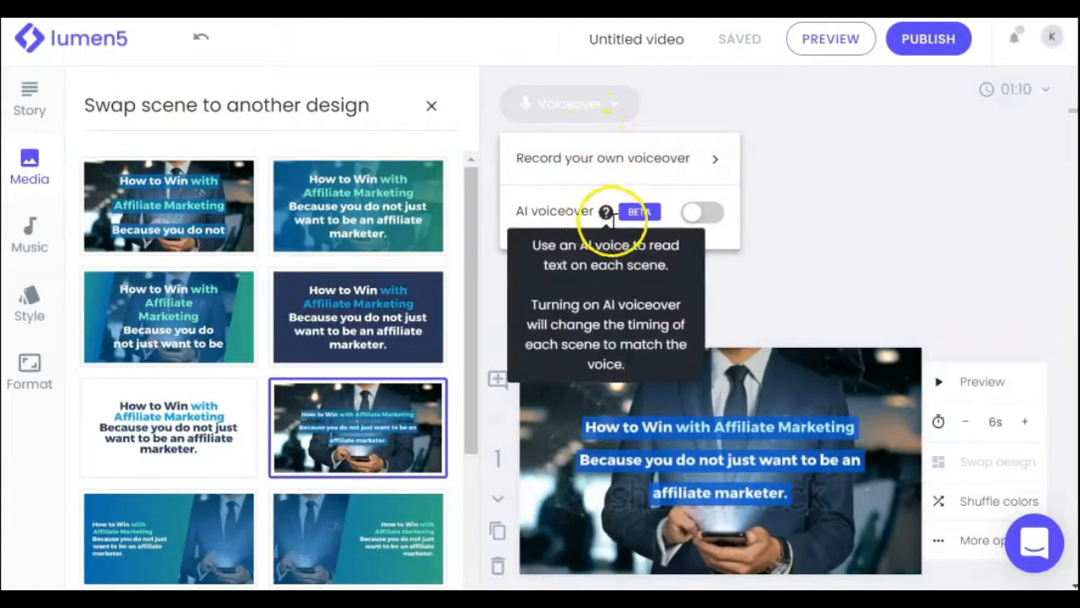
mouse_move(605, 211)
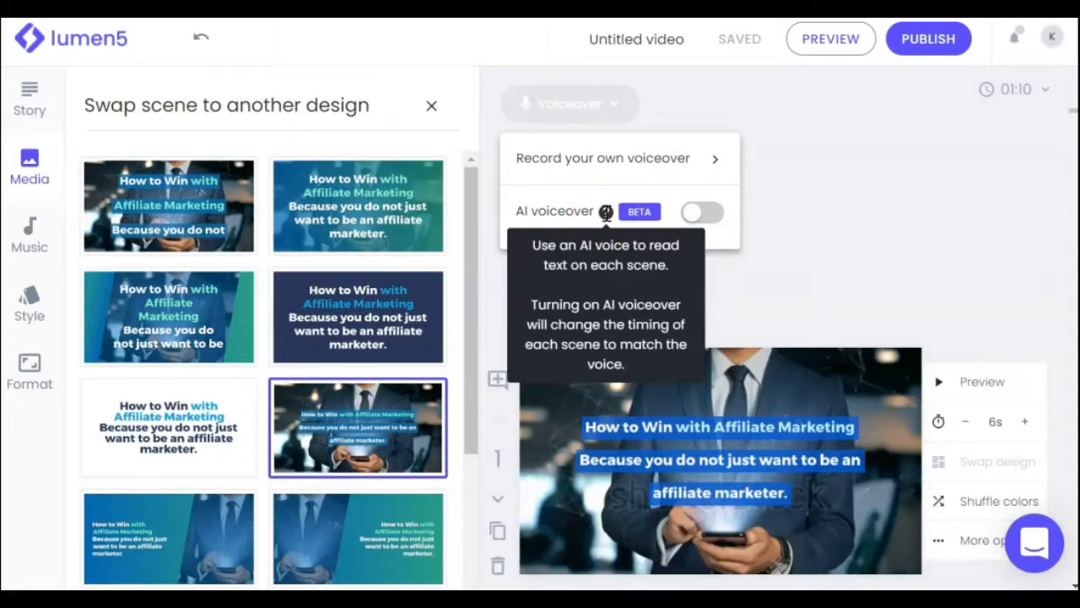
left_click(707, 213)
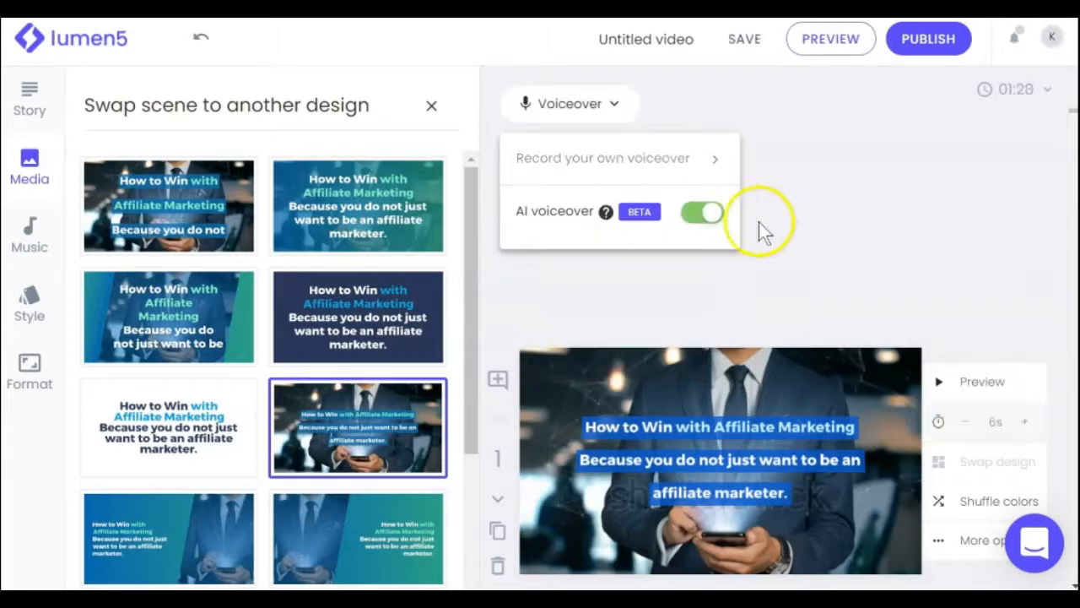
left_click(838, 223)
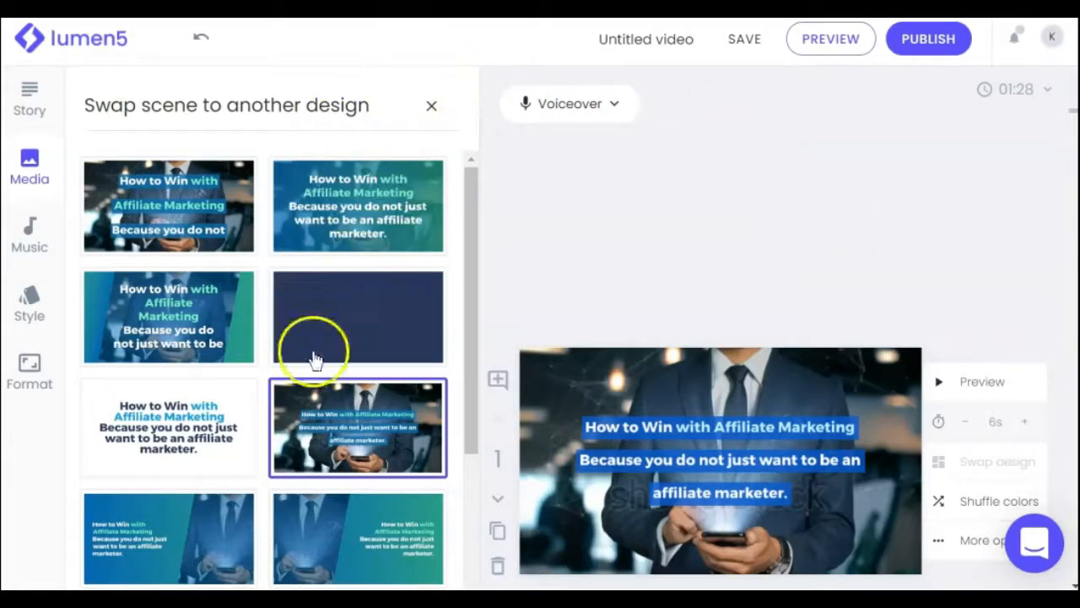
Play a preview of the video, close it, and publish the video
left_click(825, 42)
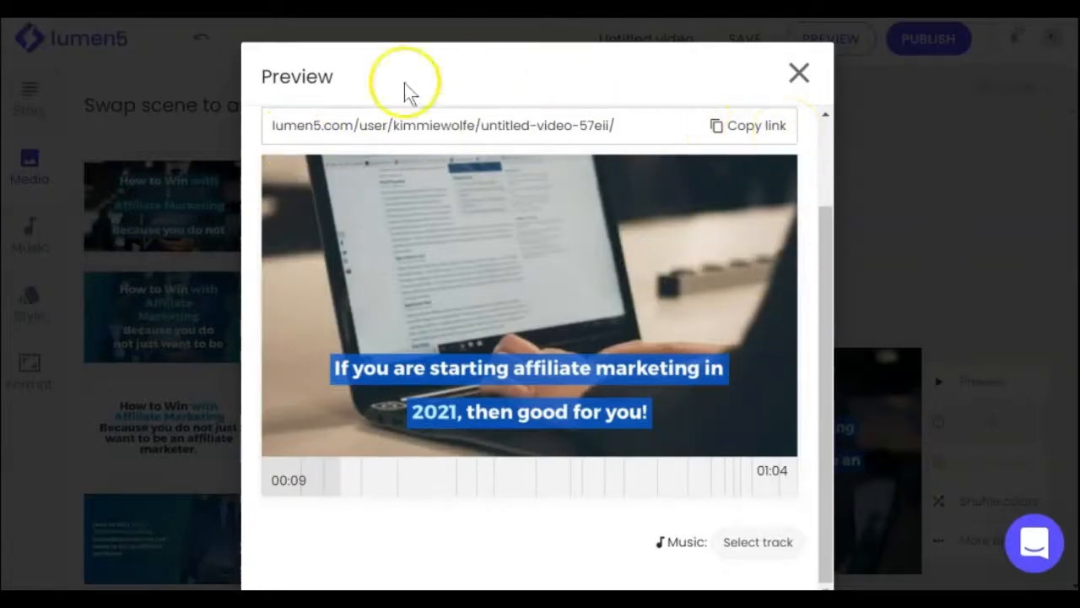
left_click(799, 74)
left_click(932, 43)
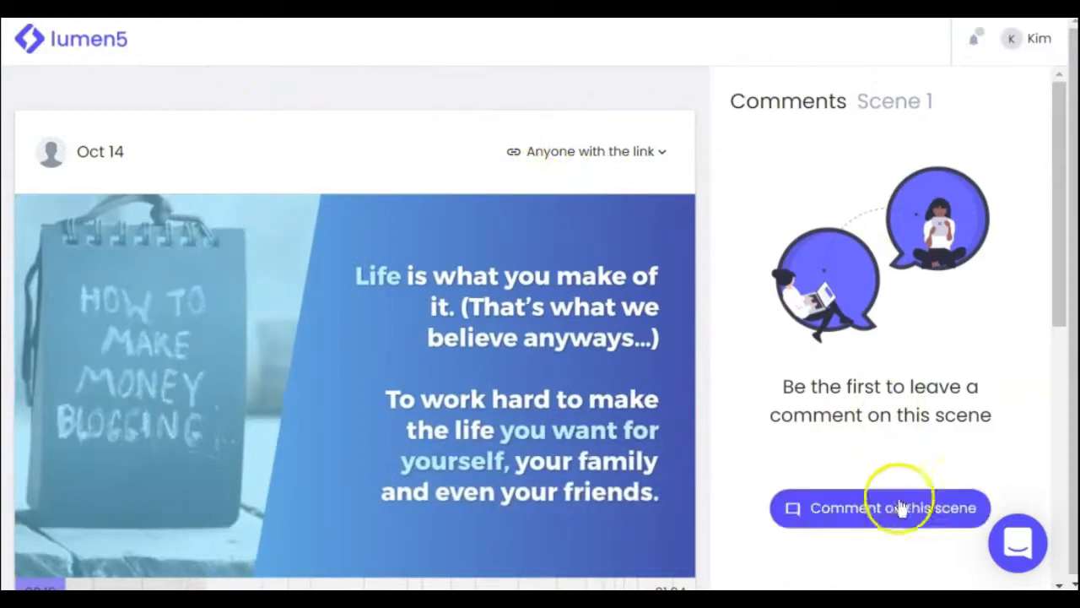
Examine the published video's sharing and download options, including the available auto resize formats
scroll(747, 359, "down", 3)
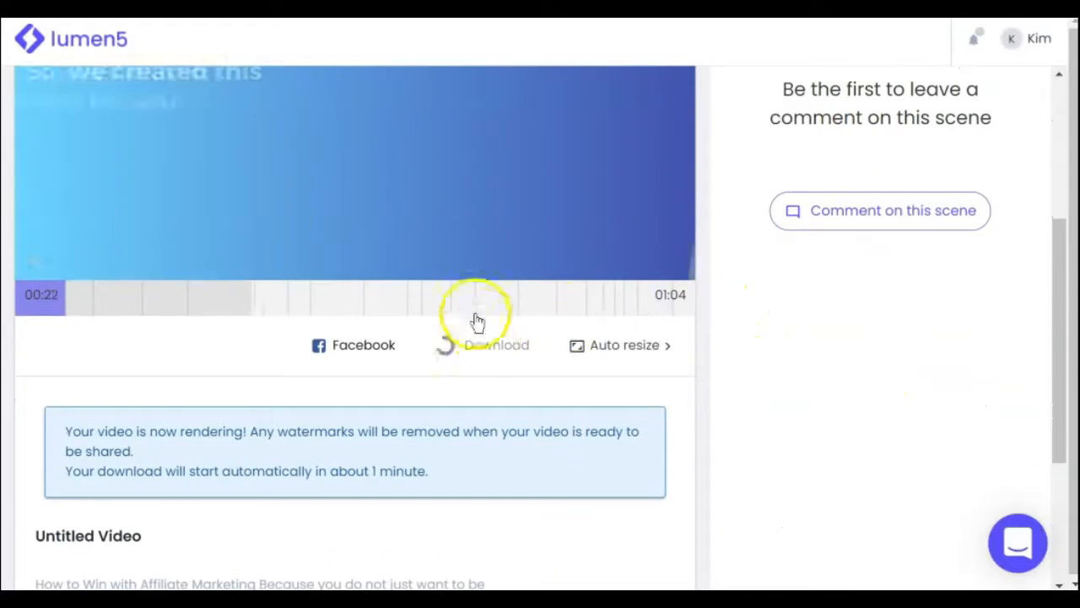
mouse_move(463, 309)
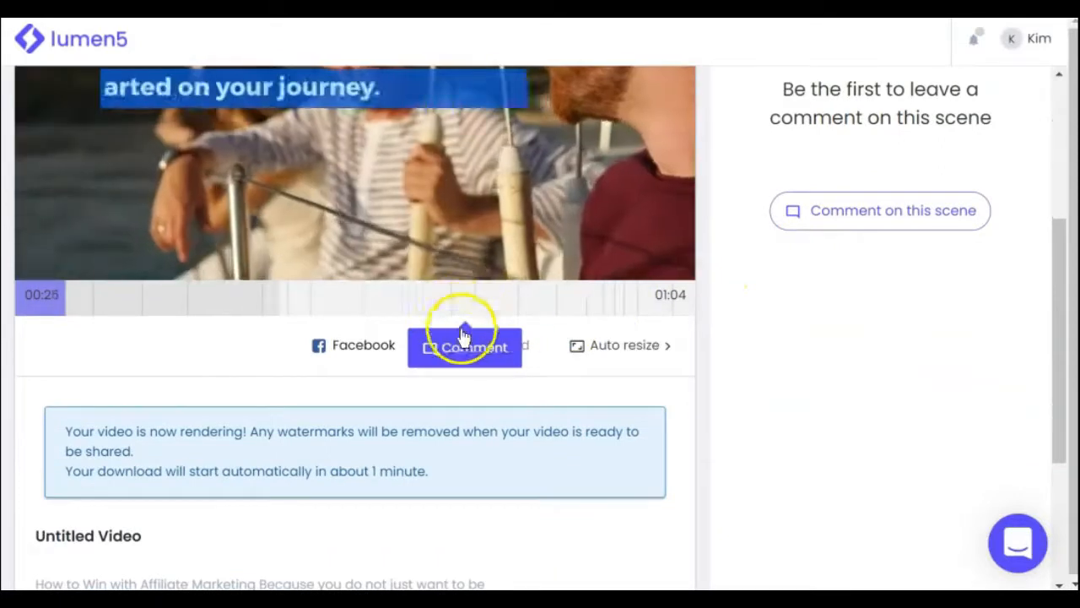
left_click(624, 350)
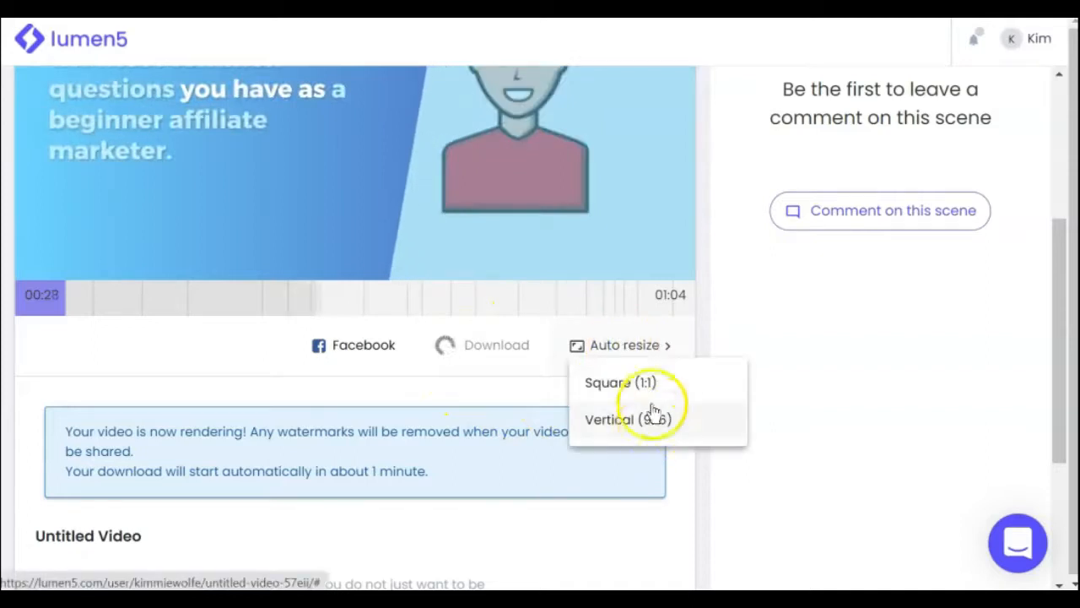
left_click(657, 348)
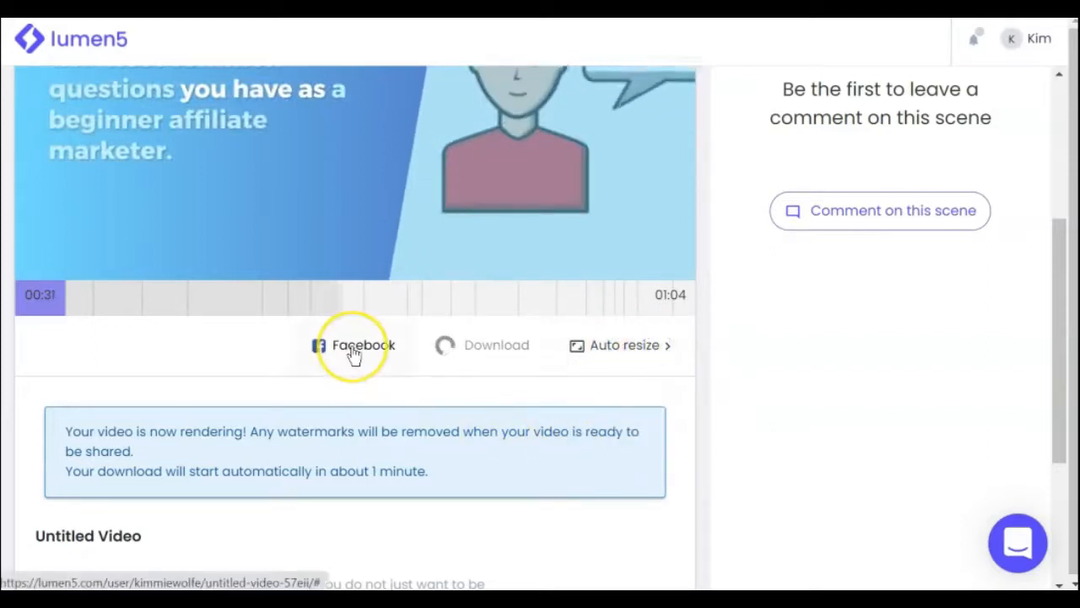
Expand the full script text under the published video and read it through to the last line
scroll(354, 368, "down", 1)
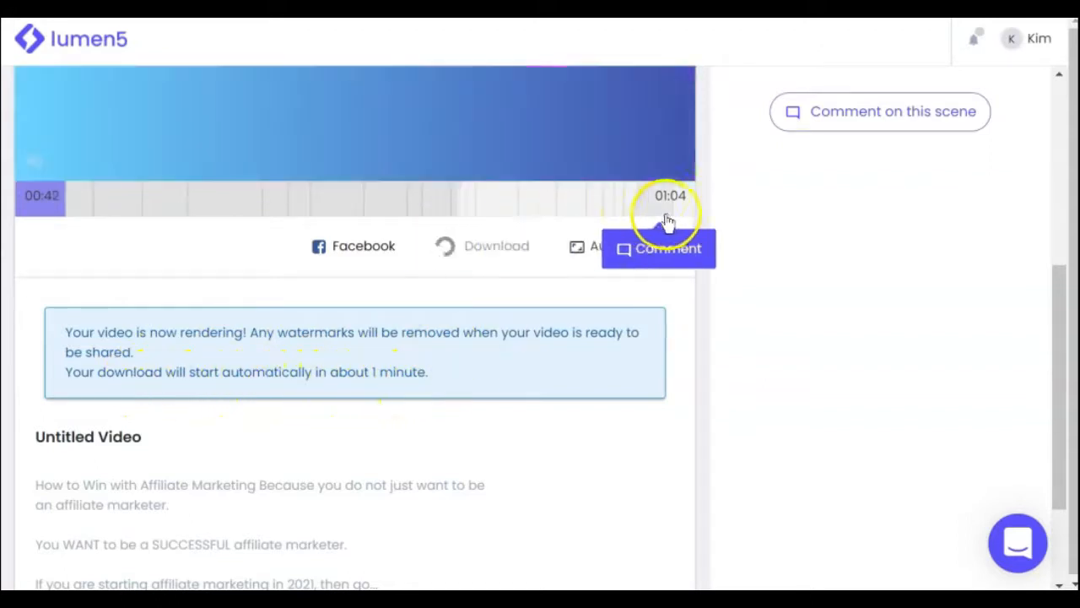
scroll(622, 362, "down", 2)
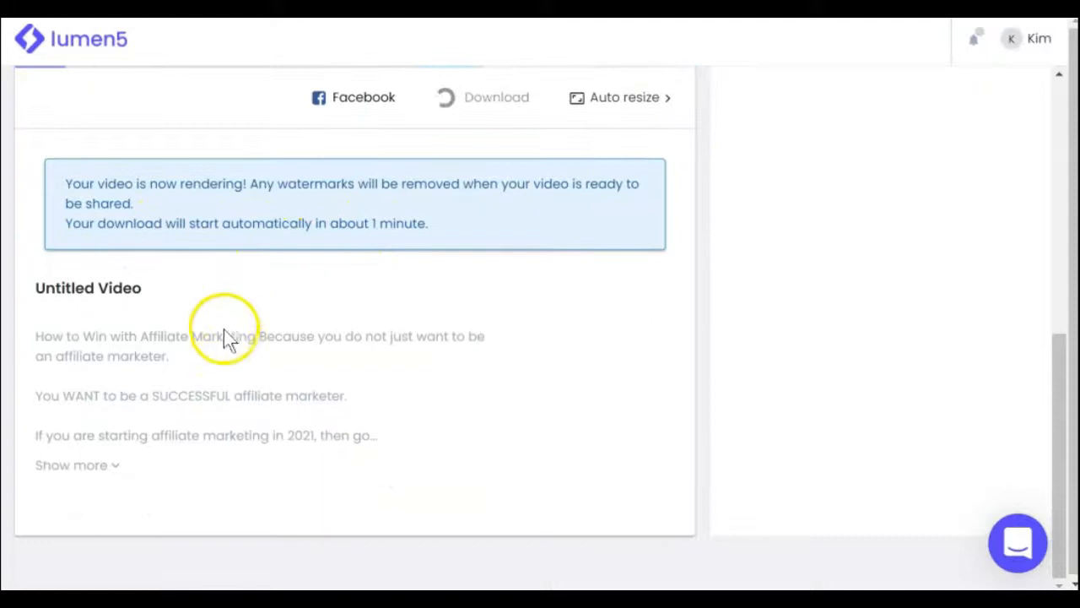
left_click(79, 470)
scroll(465, 434, "down", 8)
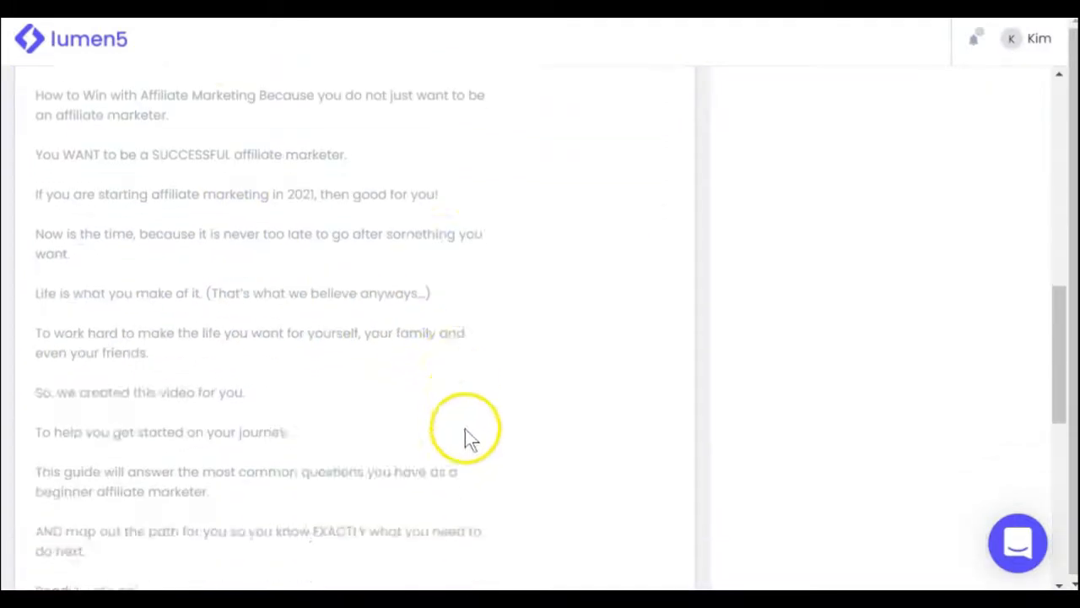
scroll(477, 432, "down", 3)
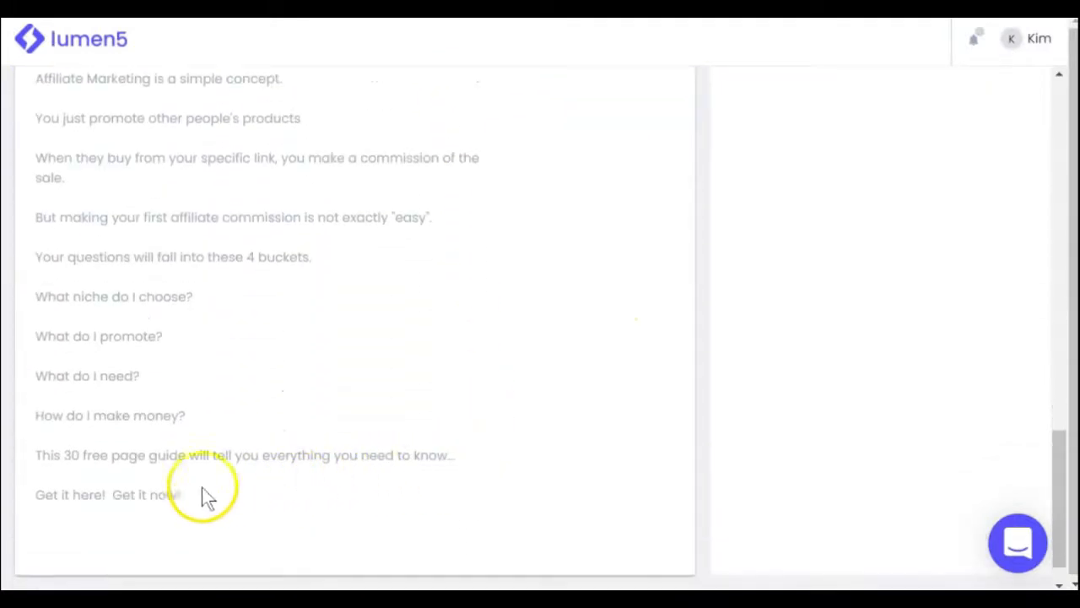
scroll(173, 205, "up", 15)
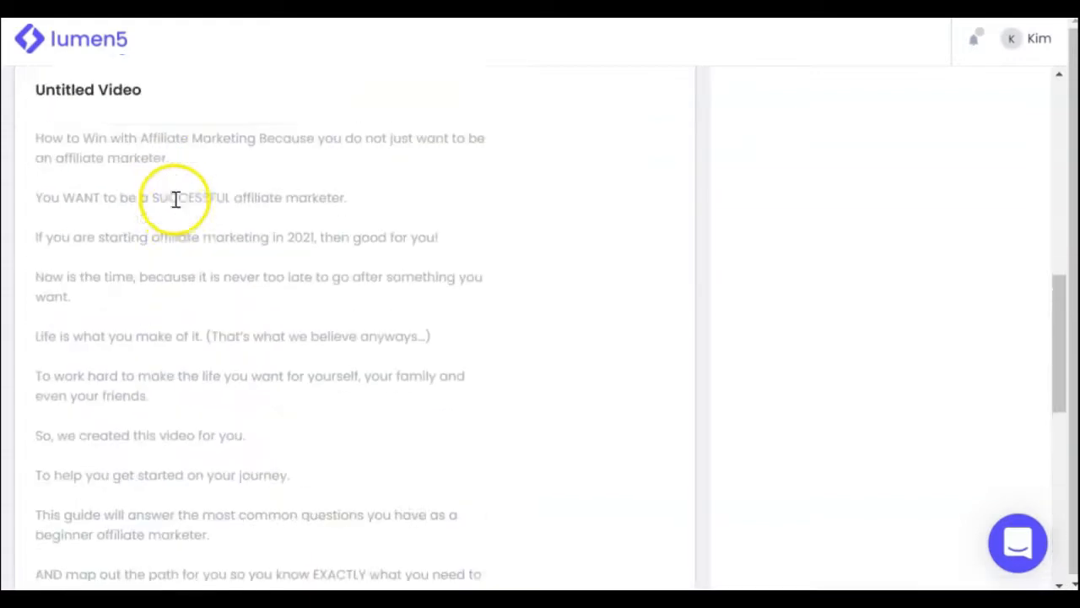